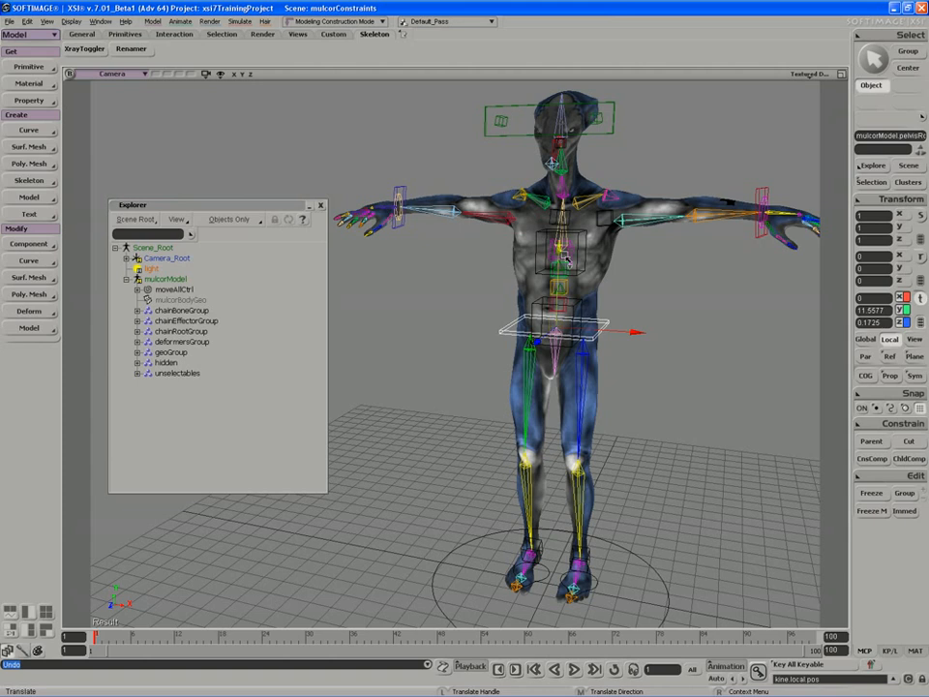
# Step: Try translating the character's chest and hip spine control cubes, and undo the moves
pyautogui.press('s')
pyautogui.moveTo(549, 239); pyautogui.dragTo(560, 262, button='right')
pyautogui.moveTo(561, 262); pyautogui.dragTo(602, 260)
pyautogui.press('space')
pyautogui.click(583, 295)
pyautogui.press('v')
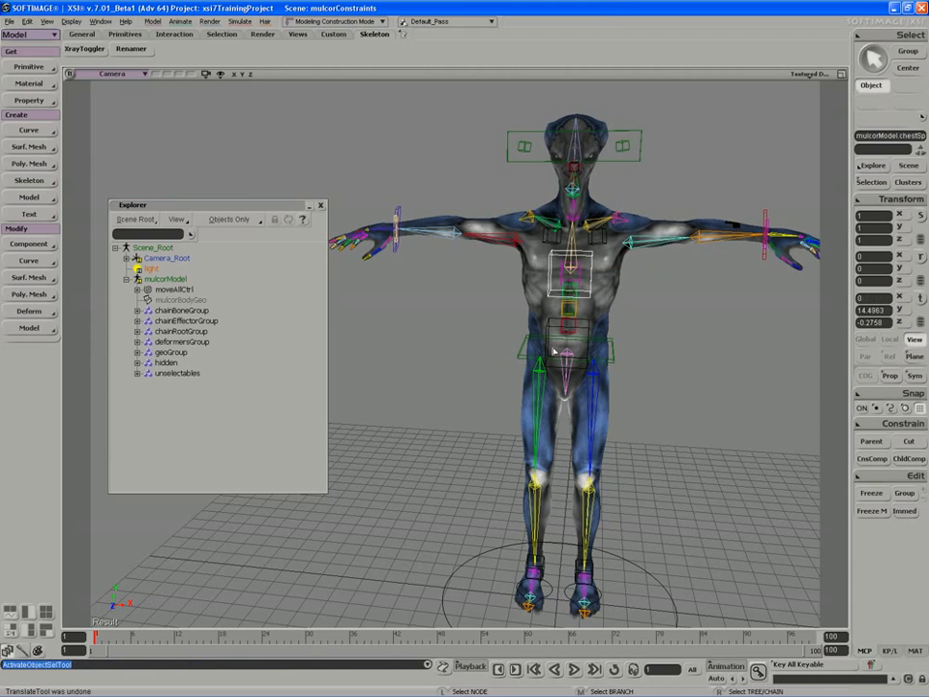
pyautogui.click(585, 327)
pyautogui.moveTo(586, 327); pyautogui.dragTo(566, 355)
pyautogui.hotkey('ctrl', 'z')
pyautogui.hotkey('ctrl', 'z')
pyautogui.press('space')
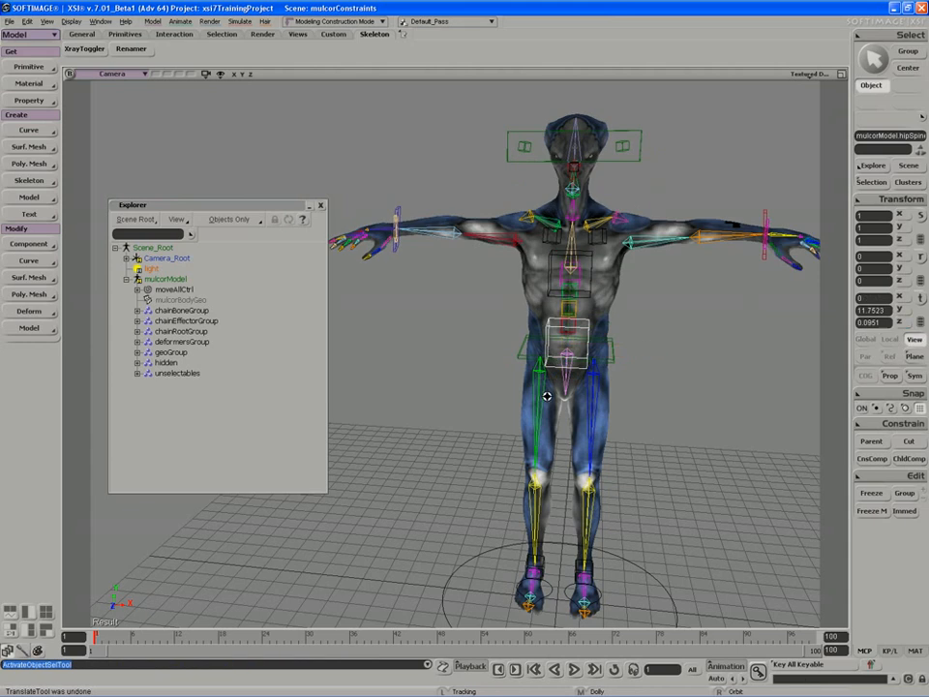
# Step: Create a polygon mesh cube primitive in the scene
pyautogui.press('s')
pyautogui.moveTo(548, 394); pyautogui.dragTo(492, 415, button='middle')
pyautogui.moveTo(492, 415); pyautogui.dragTo(457, 419)
pyautogui.click(30, 67)
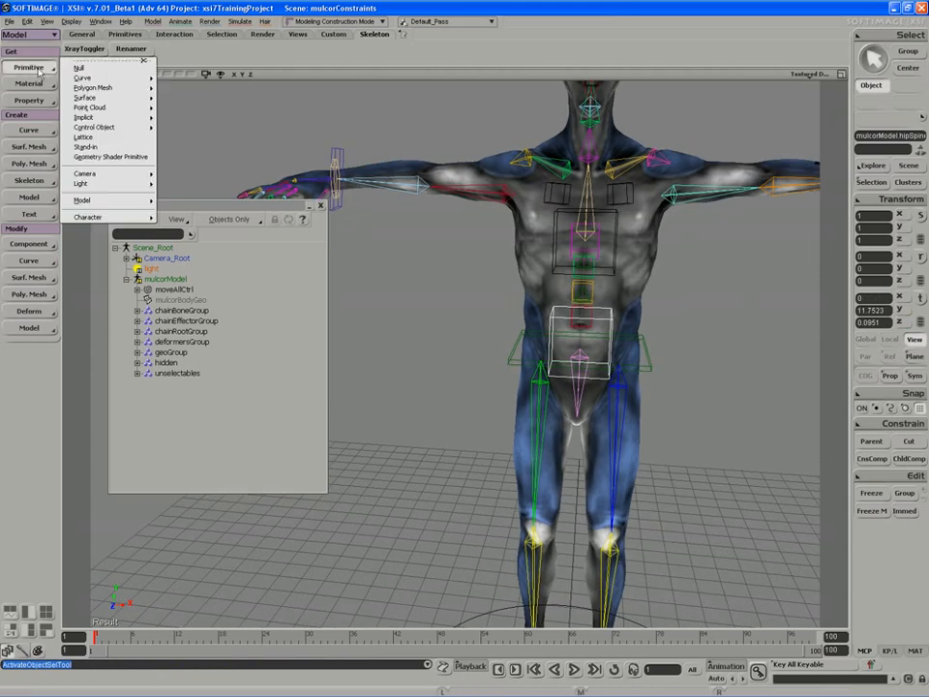
pyautogui.moveTo(93, 87)
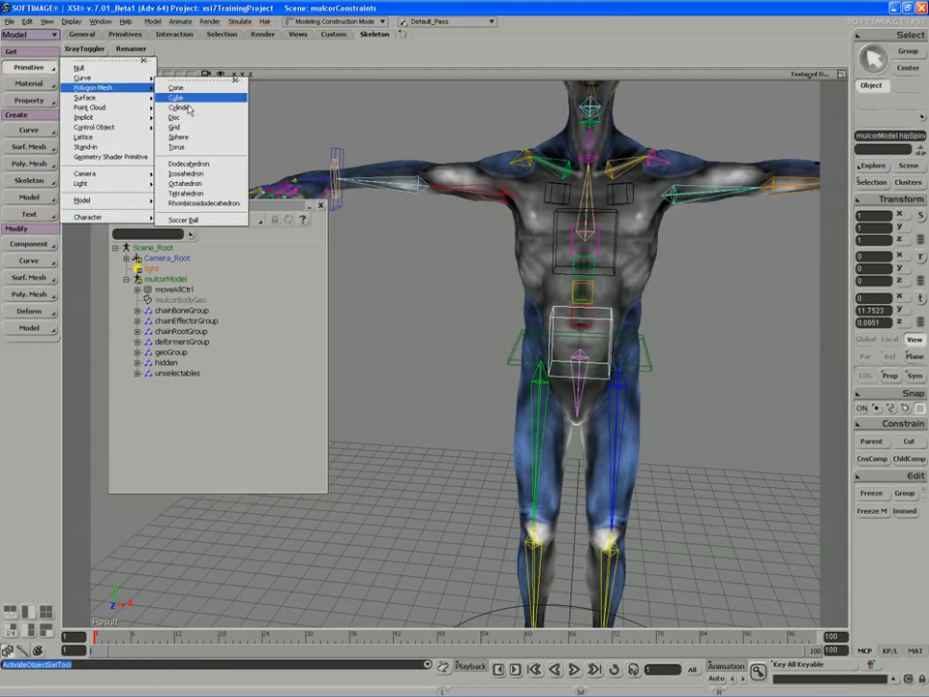
pyautogui.click(242, 96)
# Step: Select all edges of the new cube and extract them as a curve
pyautogui.scroll(-3, 489, 394)
pyautogui.press('s')
pyautogui.moveTo(490, 394); pyautogui.dragTo(505, 352)
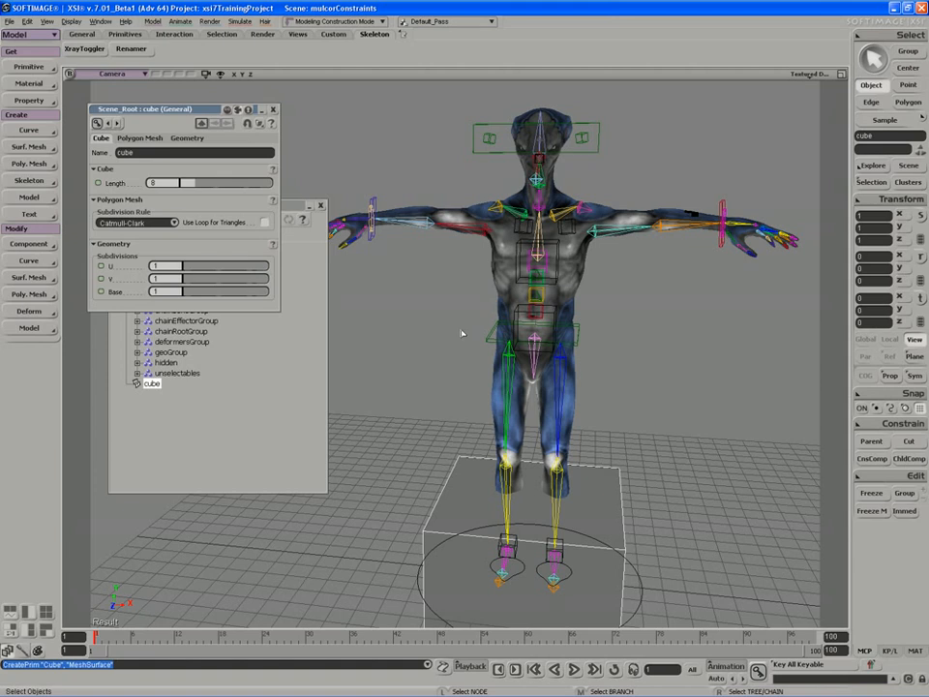
pyautogui.press('s')
pyautogui.moveTo(504, 352); pyautogui.dragTo(481, 315, button='middle')
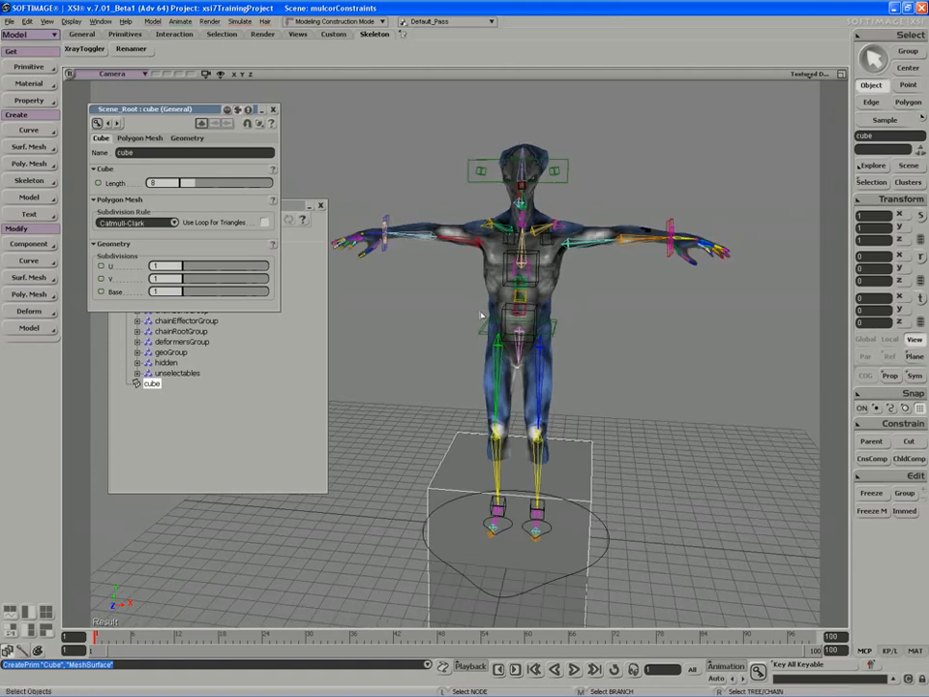
pyautogui.press('s')
pyautogui.moveTo(491, 328); pyautogui.dragTo(490, 322)
pyautogui.moveTo(490, 322); pyautogui.dragTo(499, 321, button='middle')
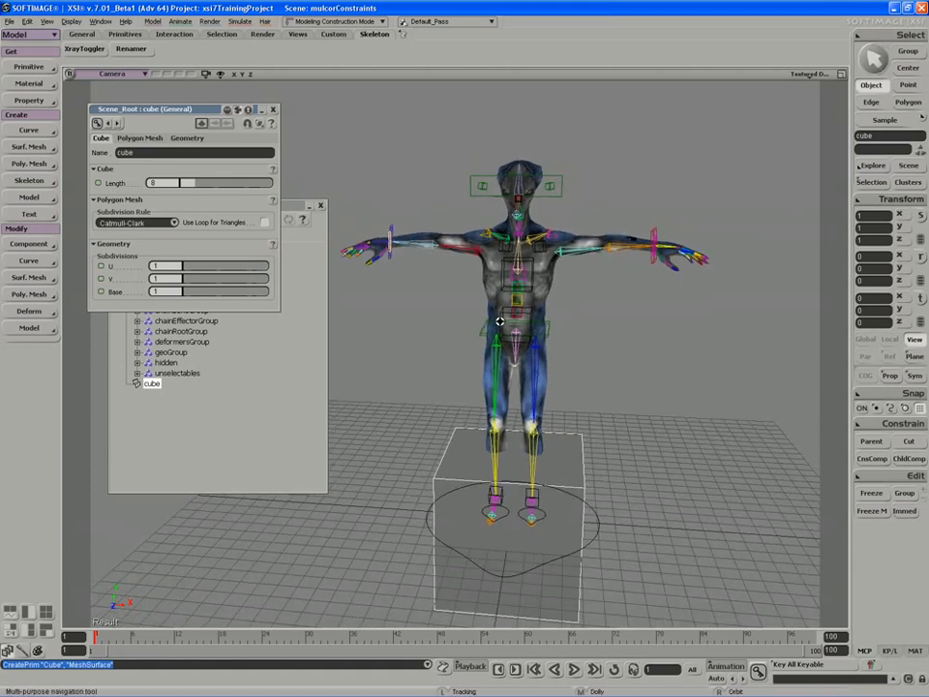
pyautogui.moveTo(500, 322); pyautogui.dragTo(492, 291)
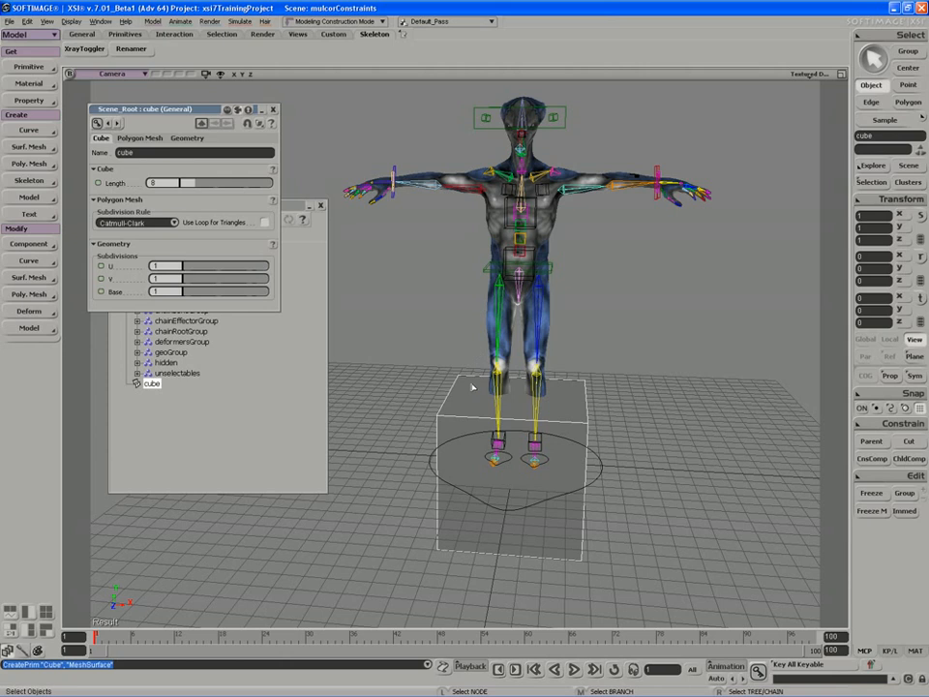
pyautogui.press('e')
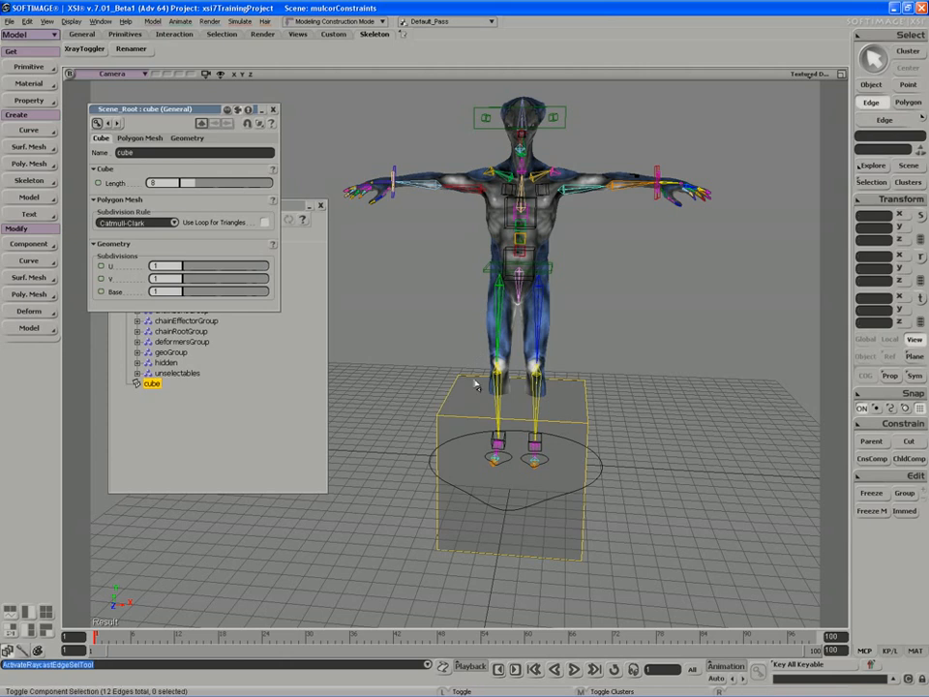
pyautogui.hotkey('ctrl', 'a')
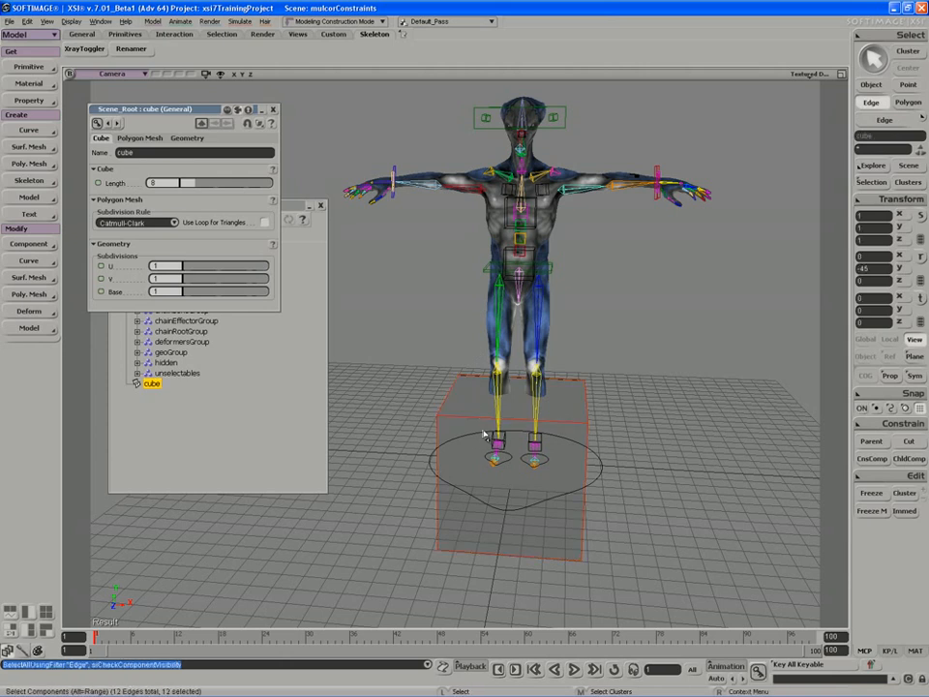
pyautogui.rightClick(465, 411)
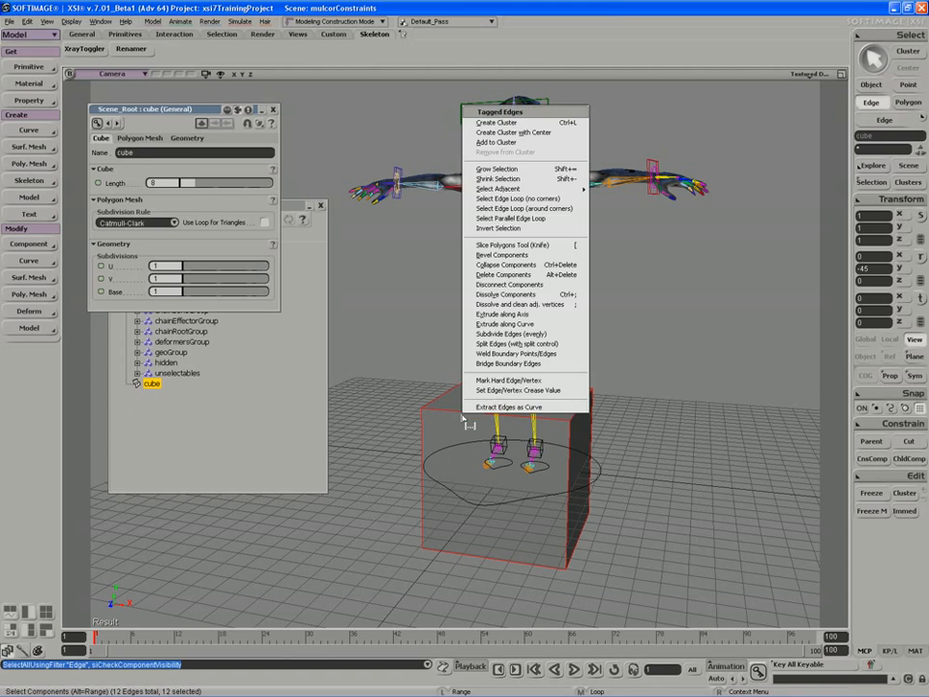
pyautogui.click(494, 406)
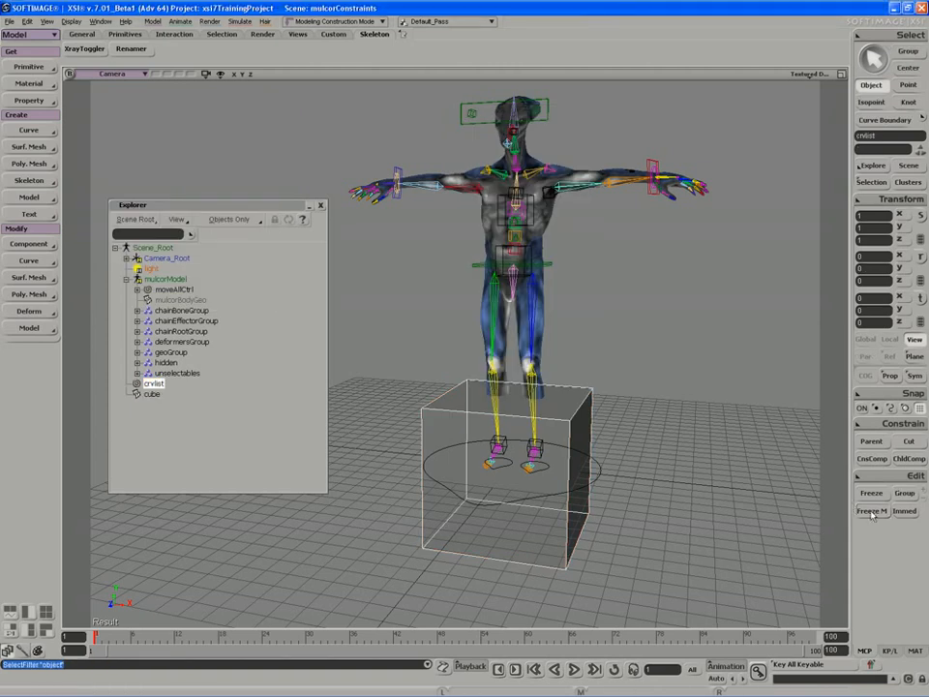
# Step: Freeze the extracted curve's modeling history and delete the original polygon cube
pyautogui.press('space')
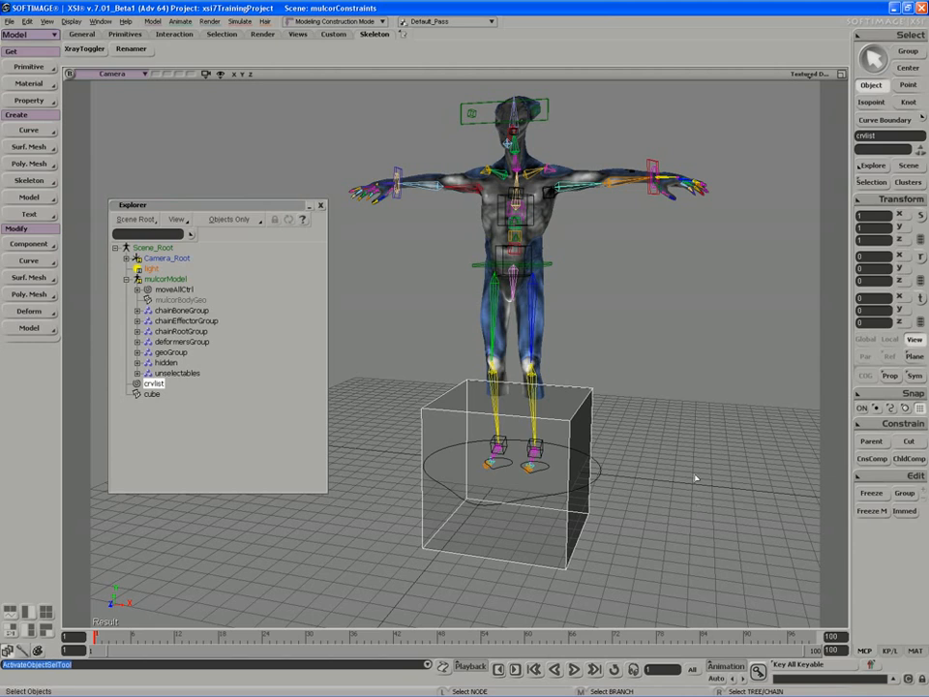
pyautogui.click(874, 511)
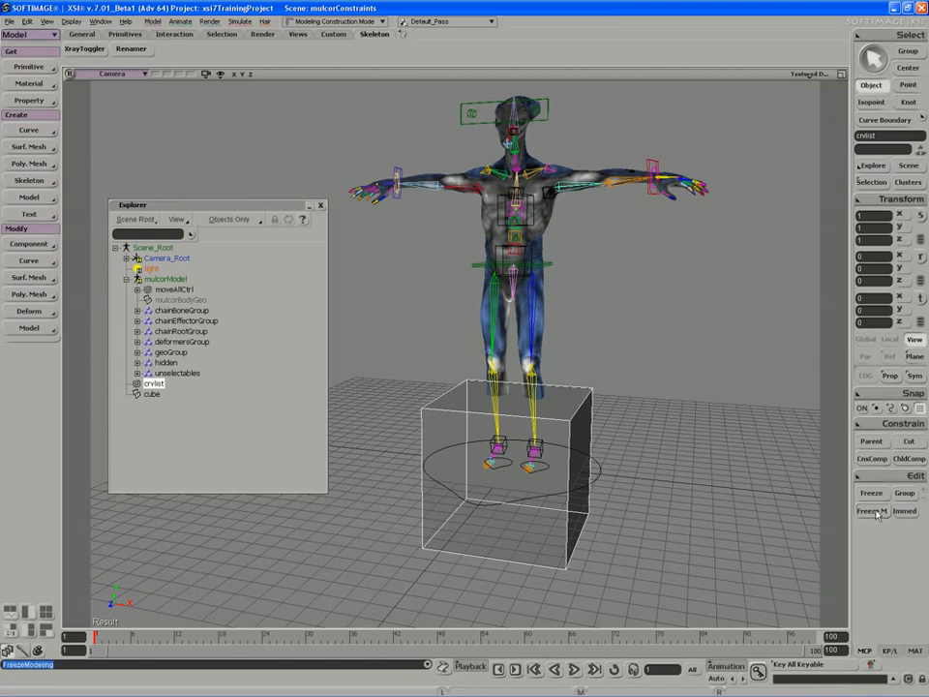
pyautogui.keyDown('ctrl'); pyautogui.moveTo(588, 581); pyautogui.dragTo(552, 550); pyautogui.keyUp('ctrl')
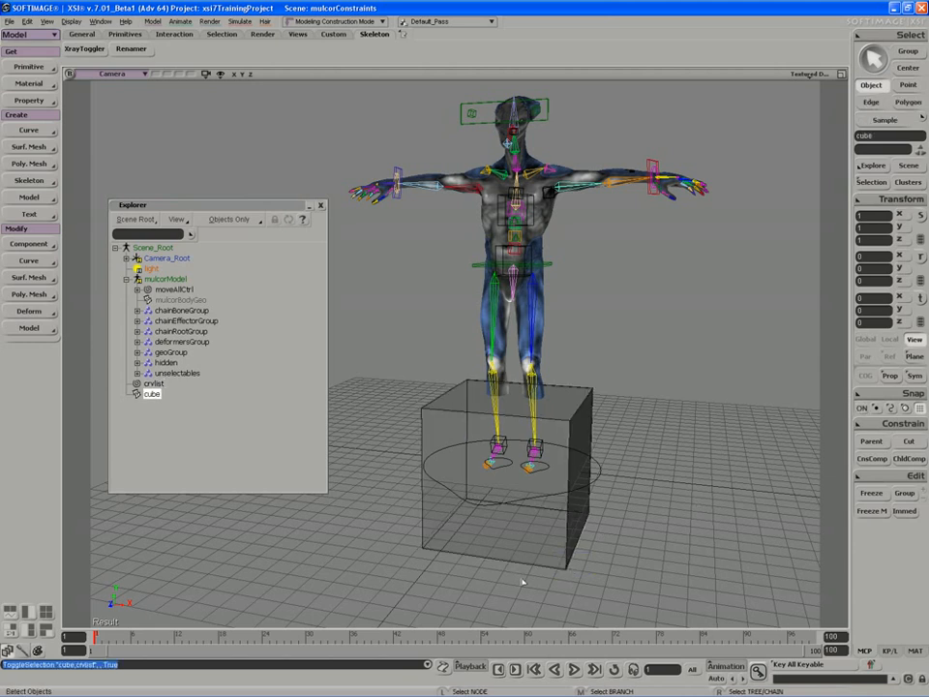
pyautogui.press('Delete')
# Step: Select the cube-shaped curve at the character's feet and tag all of its points
pyautogui.click(508, 563)
pyautogui.press('s')
pyautogui.moveTo(490, 572); pyautogui.dragTo(506, 517, button='right')
pyautogui.press('t')
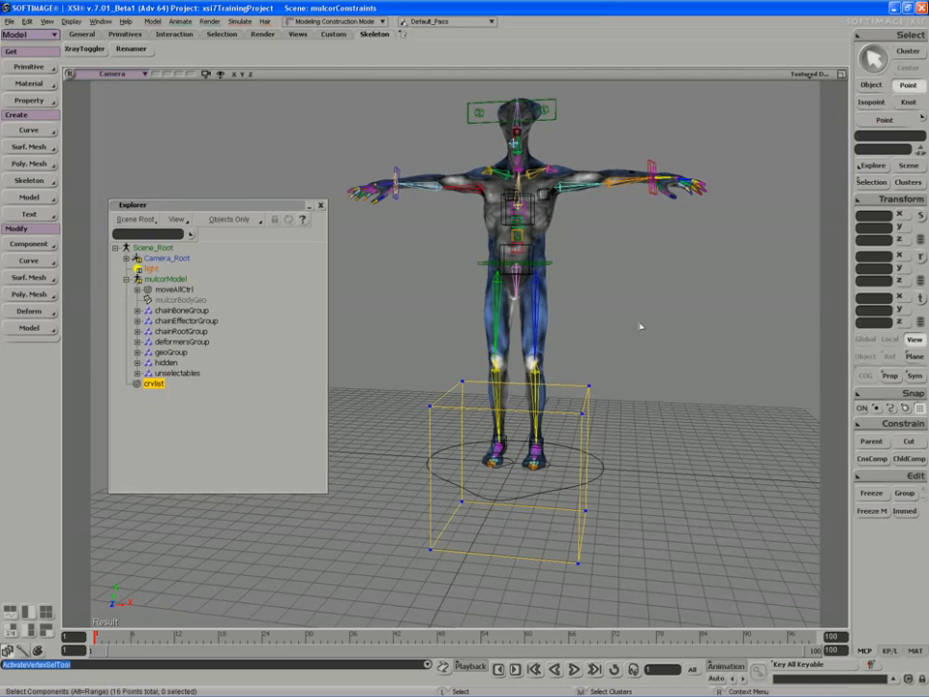
pyautogui.moveTo(633, 328); pyautogui.dragTo(390, 593)
pyautogui.press('s')
pyautogui.moveTo(506, 463); pyautogui.dragTo(538, 463, button='right')
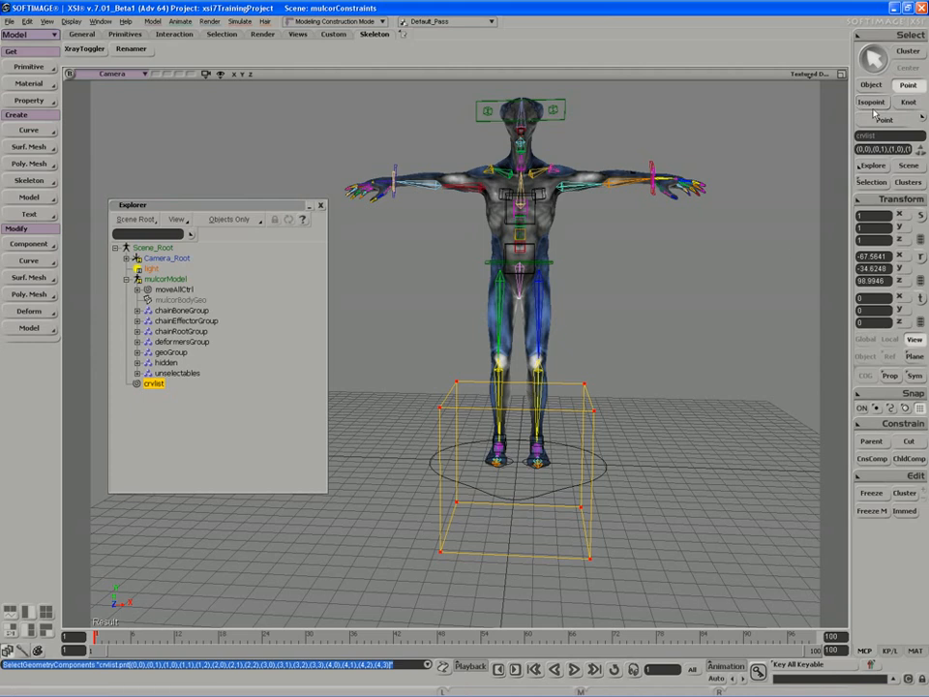
# Step: Try moving the cube curve's center down along its local Y axis, and undo the move
pyautogui.click(905, 70)
pyautogui.press('v')
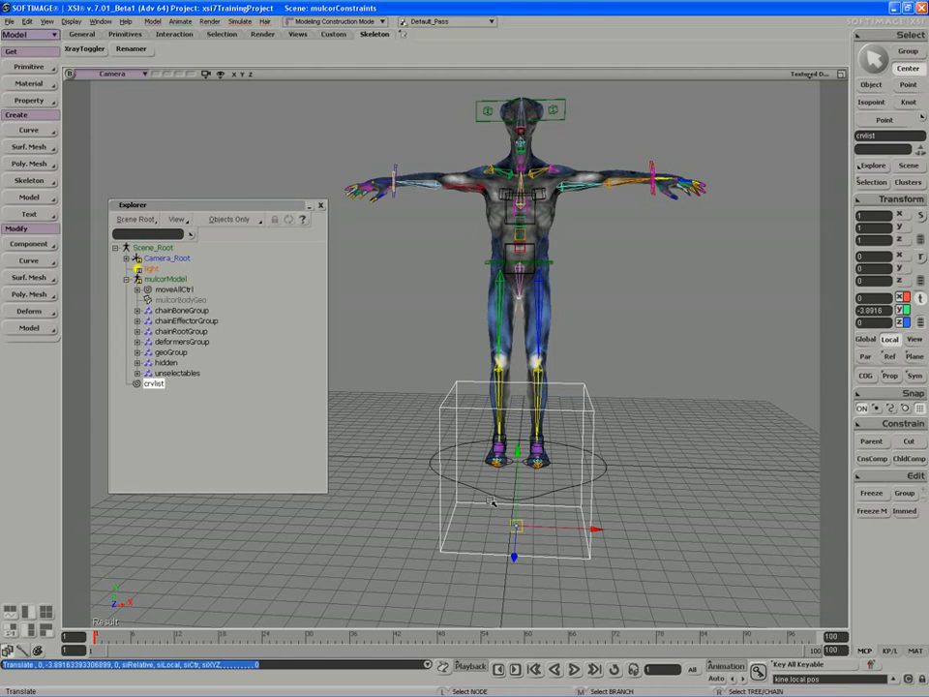
pyautogui.hotkey('ctrl', 'z')
pyautogui.moveTo(469, 482); pyautogui.dragTo(484, 476, button='right')
pyautogui.press('s')
pyautogui.moveTo(484, 476); pyautogui.dragTo(469, 486, button='middle')
pyautogui.press('space')
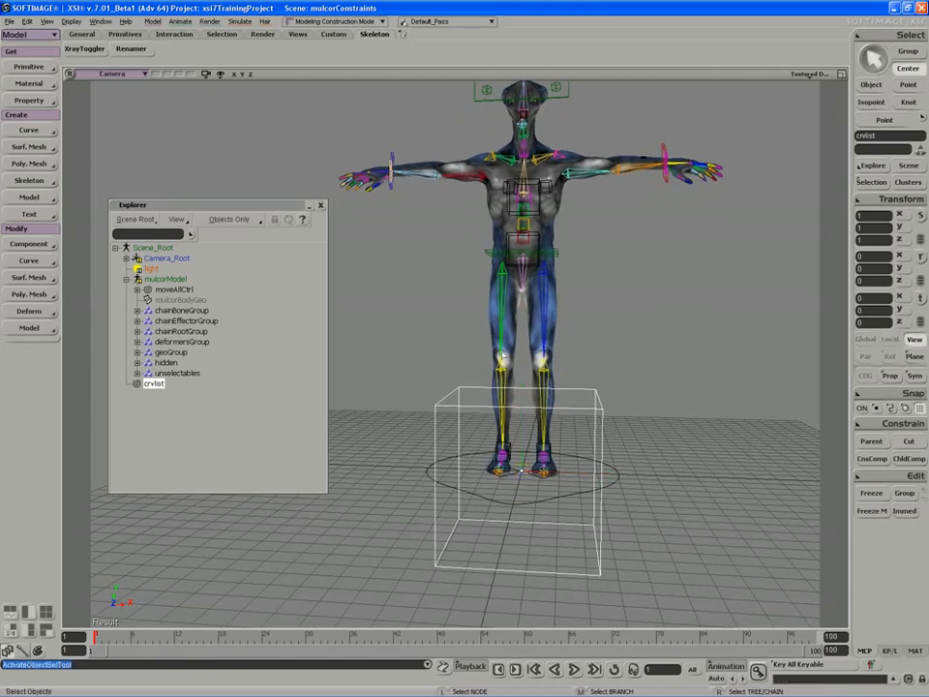
pyautogui.press('s')
pyautogui.moveTo(456, 411); pyautogui.dragTo(460, 399, button='right')
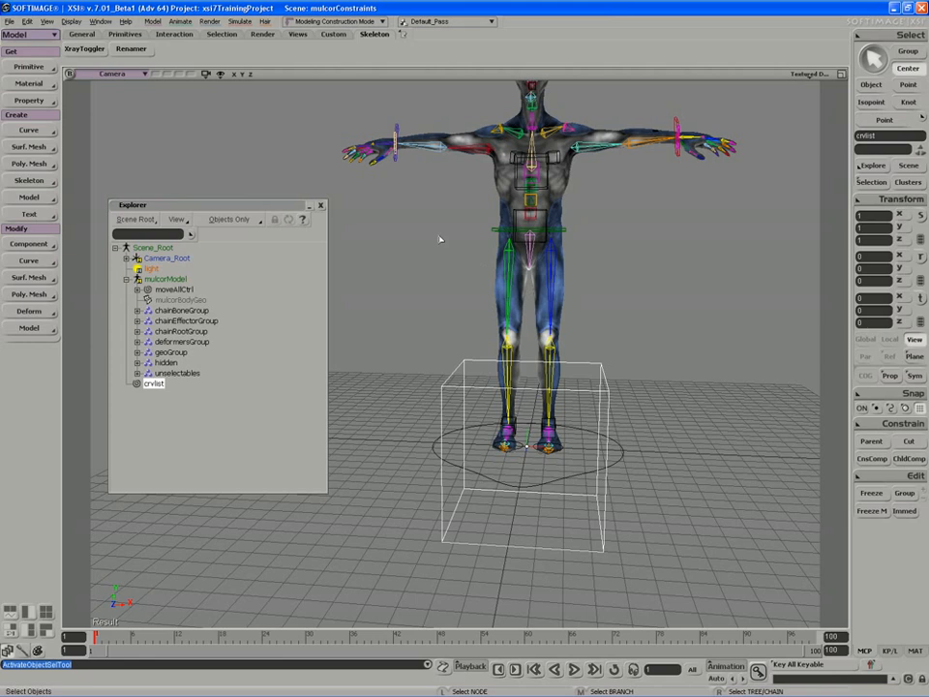
pyautogui.press('s')
pyautogui.moveTo(490, 375); pyautogui.dragTo(500, 454)
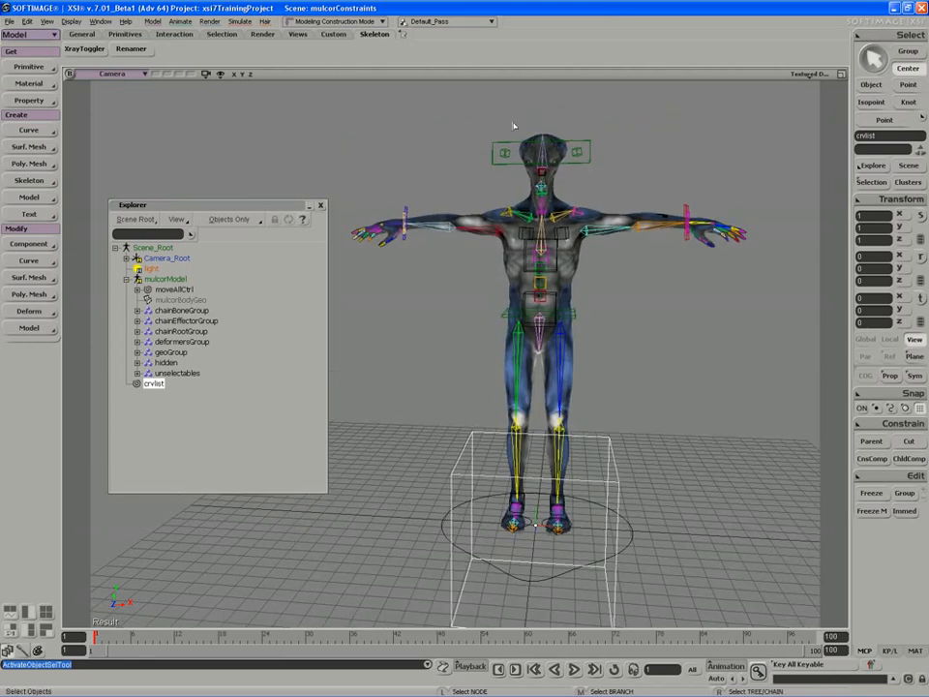
pyautogui.press('s')
pyautogui.moveTo(473, 359); pyautogui.dragTo(464, 328)
pyautogui.press('s')
pyautogui.moveTo(478, 385); pyautogui.dragTo(451, 373, button='middle')
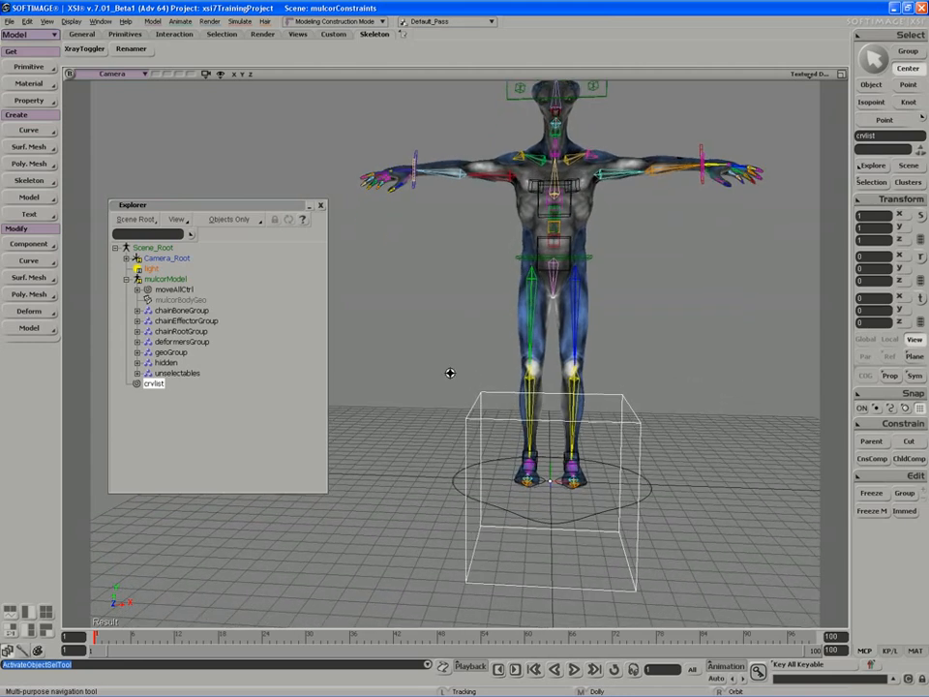
pyautogui.moveTo(450, 373); pyautogui.dragTo(415, 350)
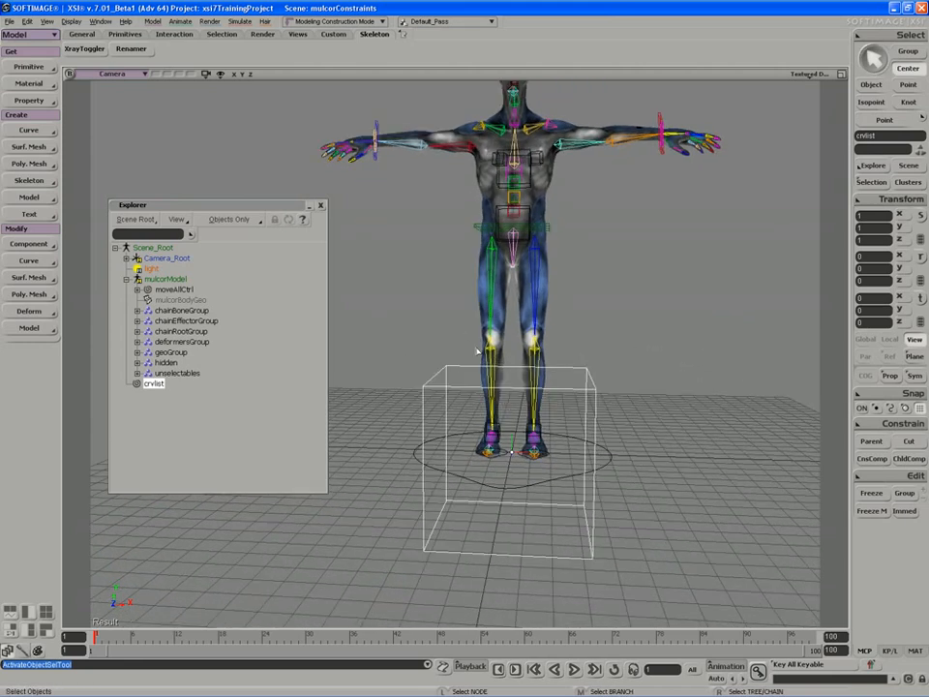
# Step: Return to object selection and match all transforms of the cube curve to the character's pelvisRoot control
pyautogui.click(873, 88)
pyautogui.press('s')
pyautogui.moveTo(550, 365); pyautogui.dragTo(559, 365)
pyautogui.moveTo(558, 365); pyautogui.dragTo(551, 377, button='right')
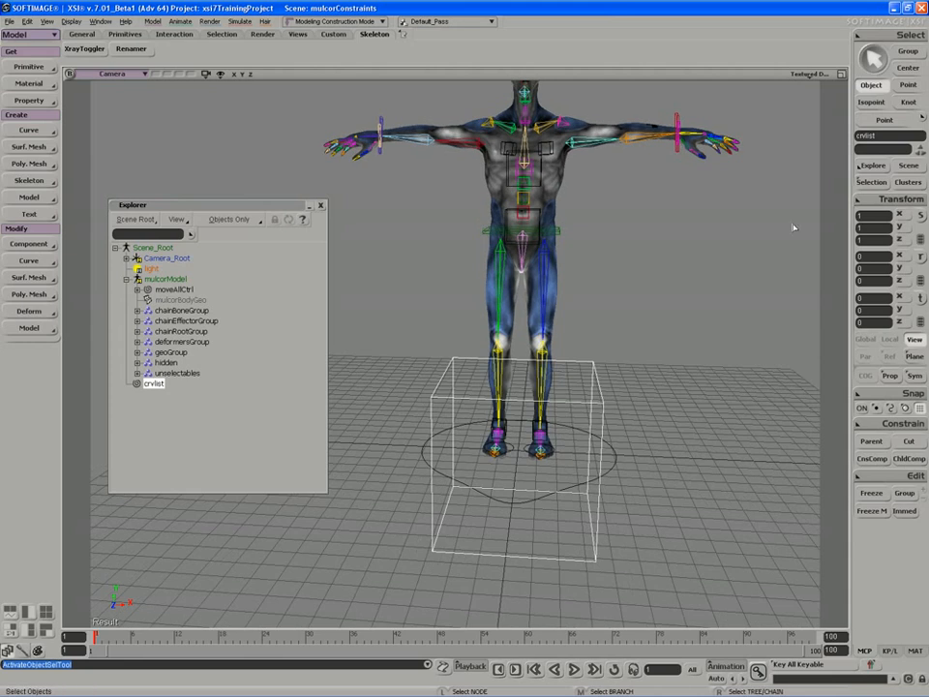
pyautogui.click(896, 198)
pyautogui.click(757, 363)
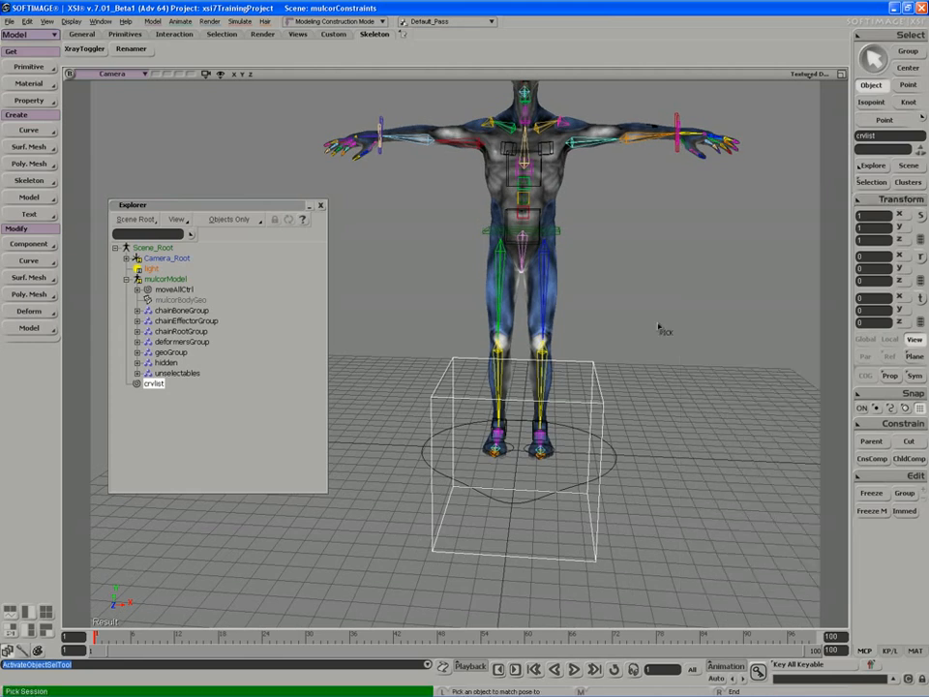
pyautogui.click(556, 235)
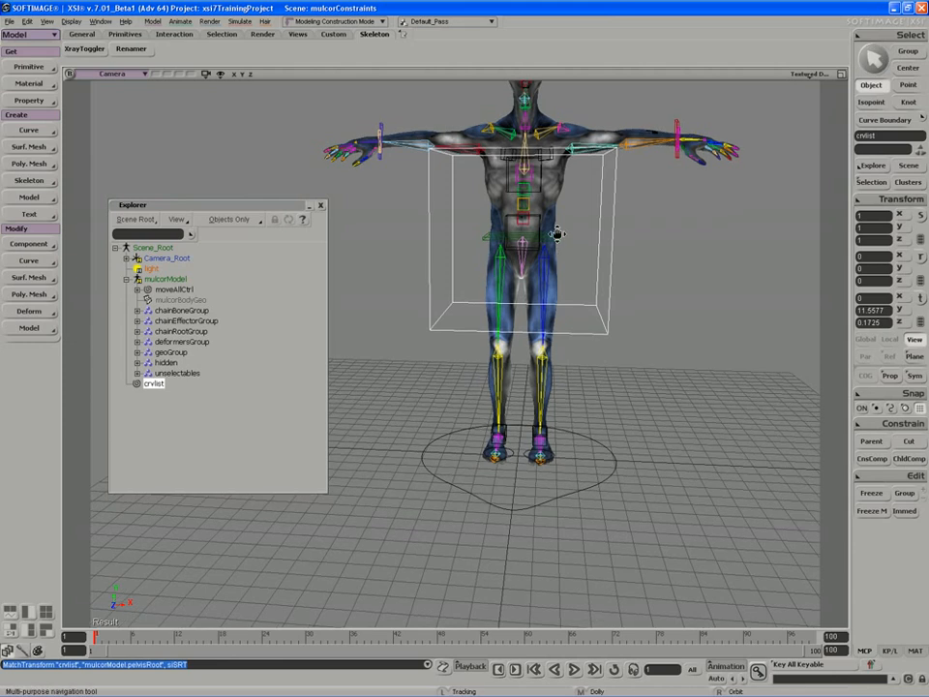
# Step: Scale the cube curve uniformly to about 0.6, flatten its Y scale to about 0.05, and freeze its scaling
pyautogui.moveTo(556, 234); pyautogui.dragTo(563, 288)
pyautogui.moveTo(562, 289); pyautogui.dragTo(548, 303, button='middle')
pyautogui.press('x')
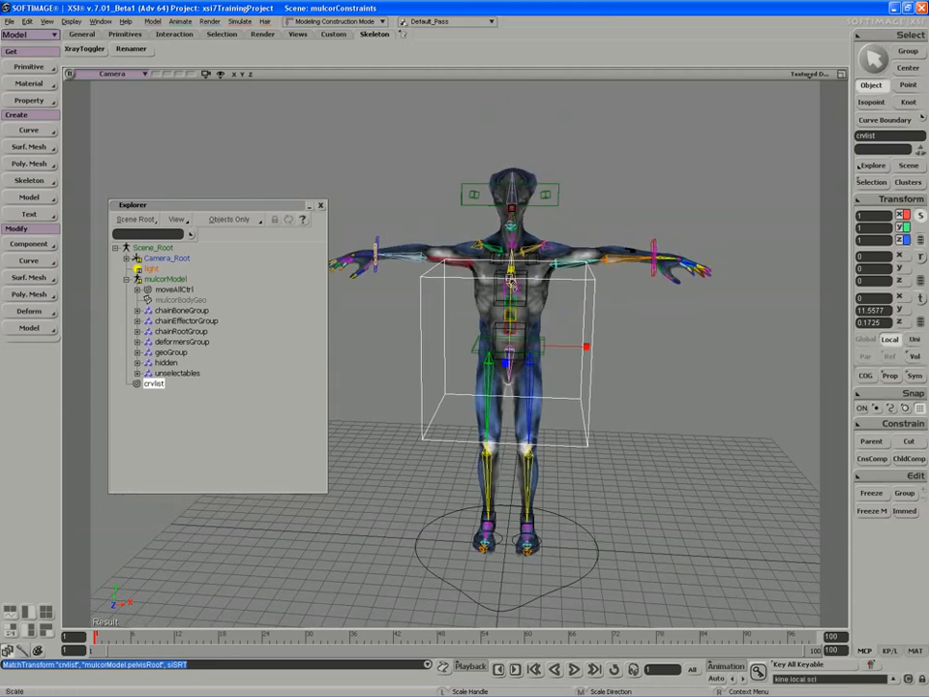
pyautogui.moveTo(508, 346); pyautogui.dragTo(467, 346)
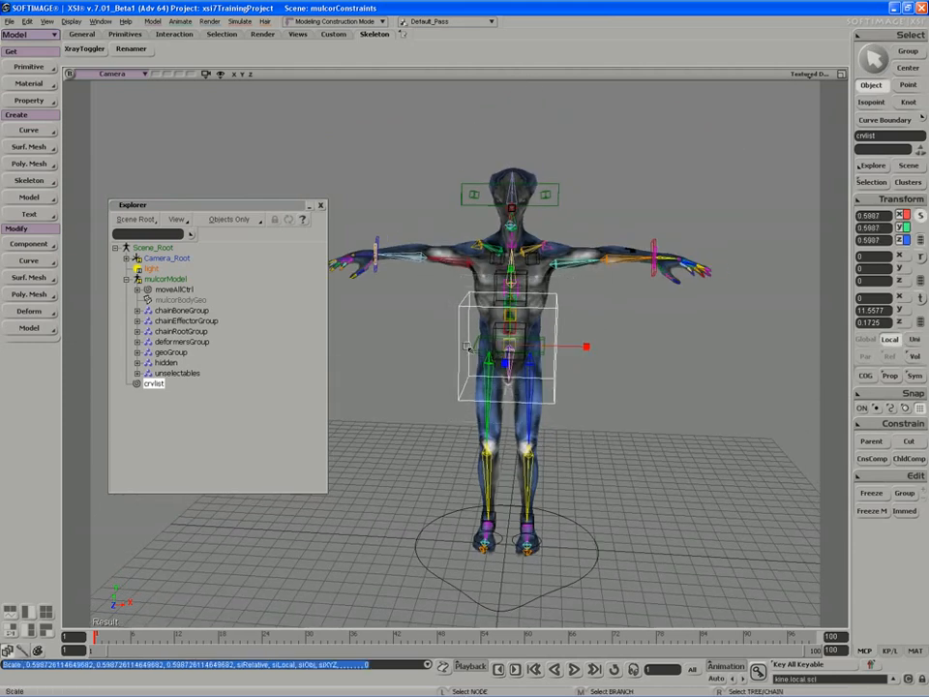
pyautogui.moveTo(510, 269); pyautogui.dragTo(508, 389)
pyautogui.click(888, 199)
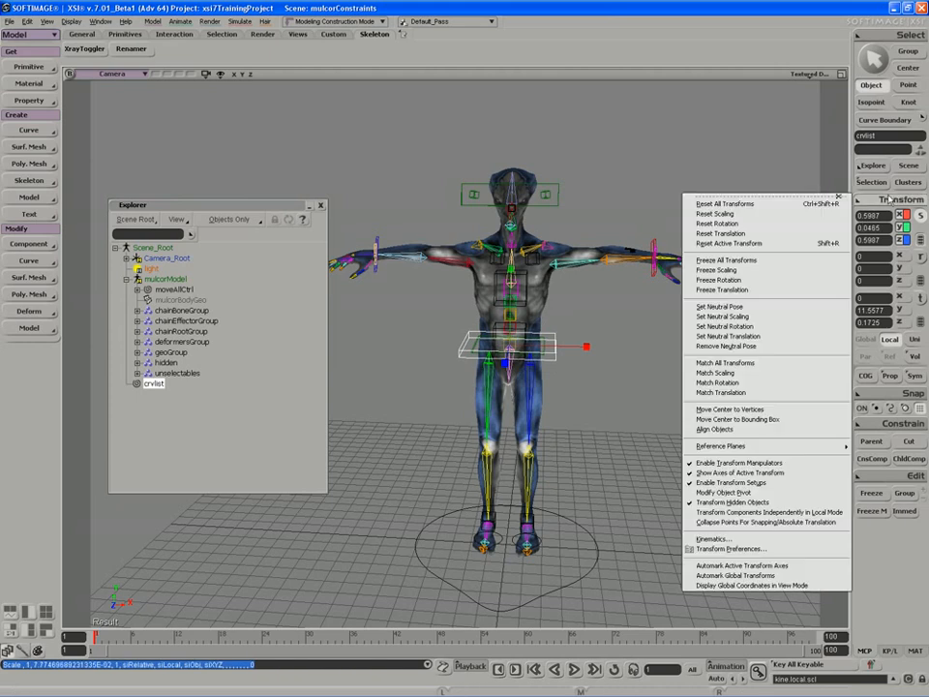
pyautogui.click(731, 270)
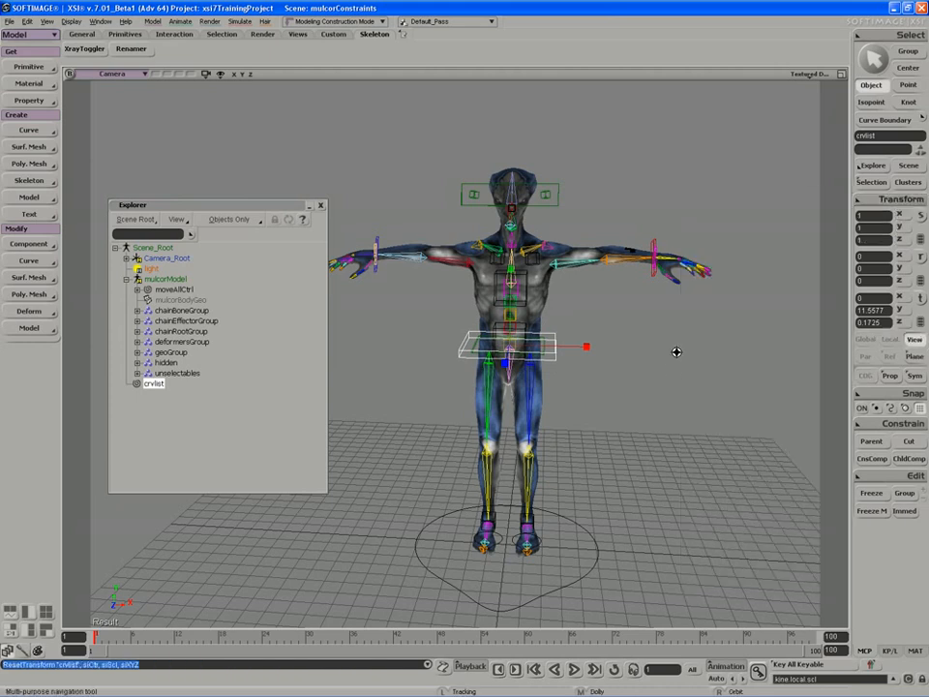
pyautogui.scroll(5, 566, 406)
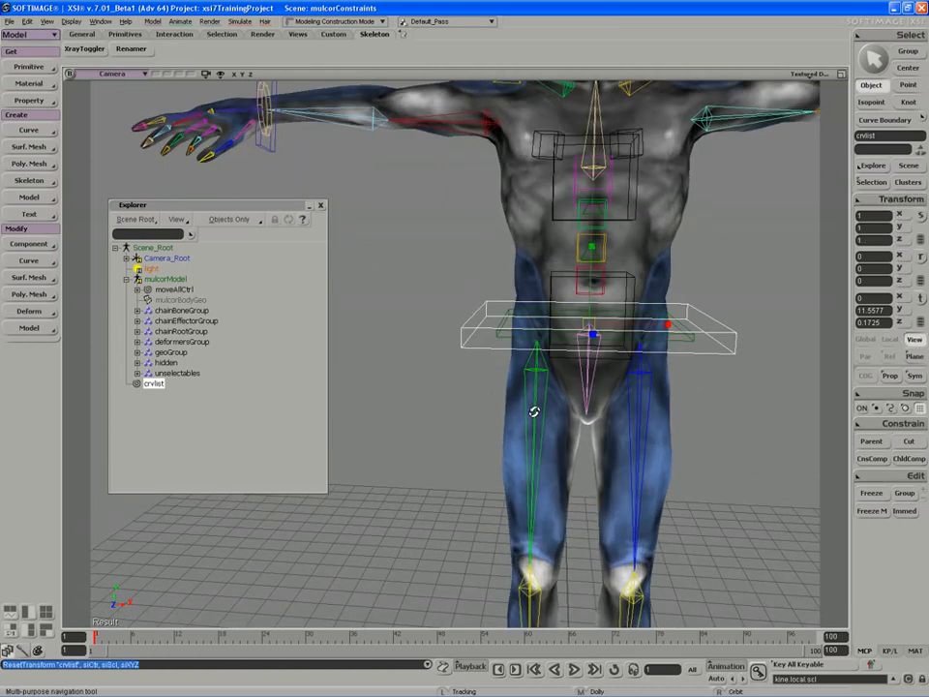
pyautogui.moveTo(534, 412); pyautogui.dragTo(503, 374)
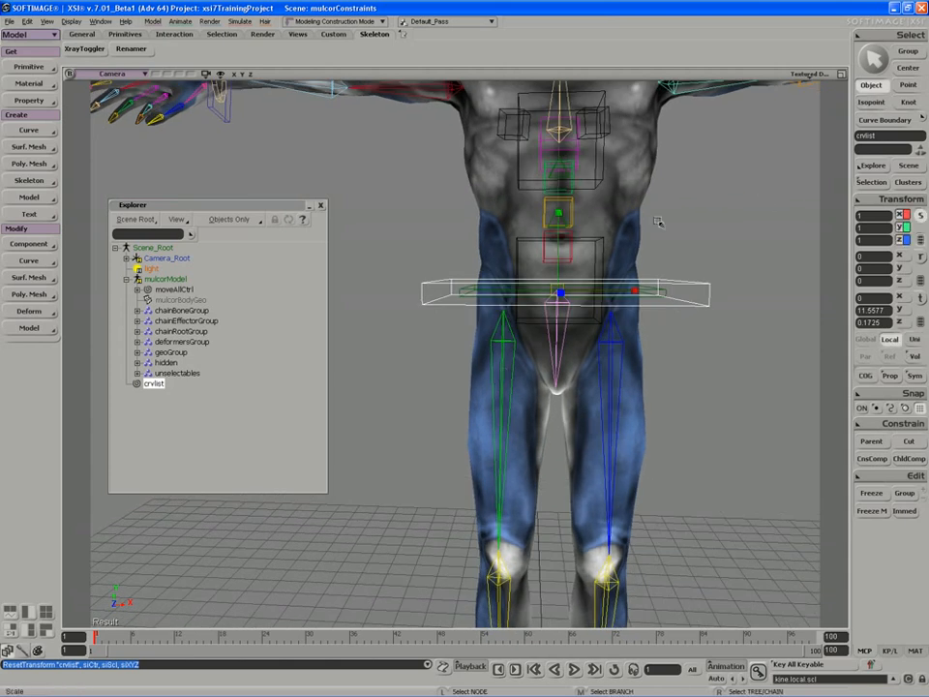
pyautogui.press('s')
pyautogui.moveTo(650, 224); pyautogui.dragTo(645, 226, button='right')
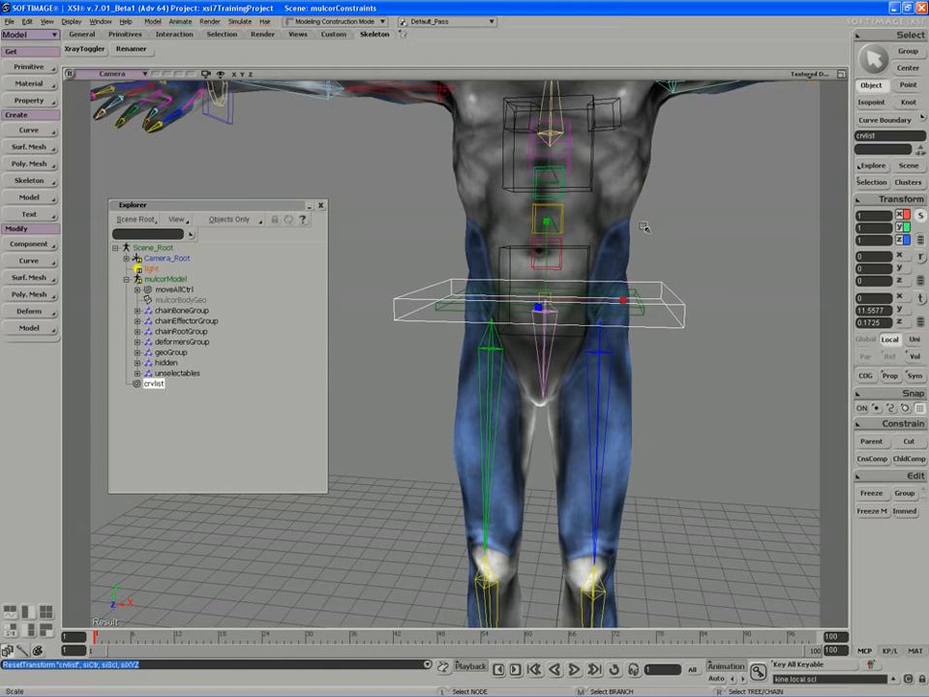
pyautogui.press('space')
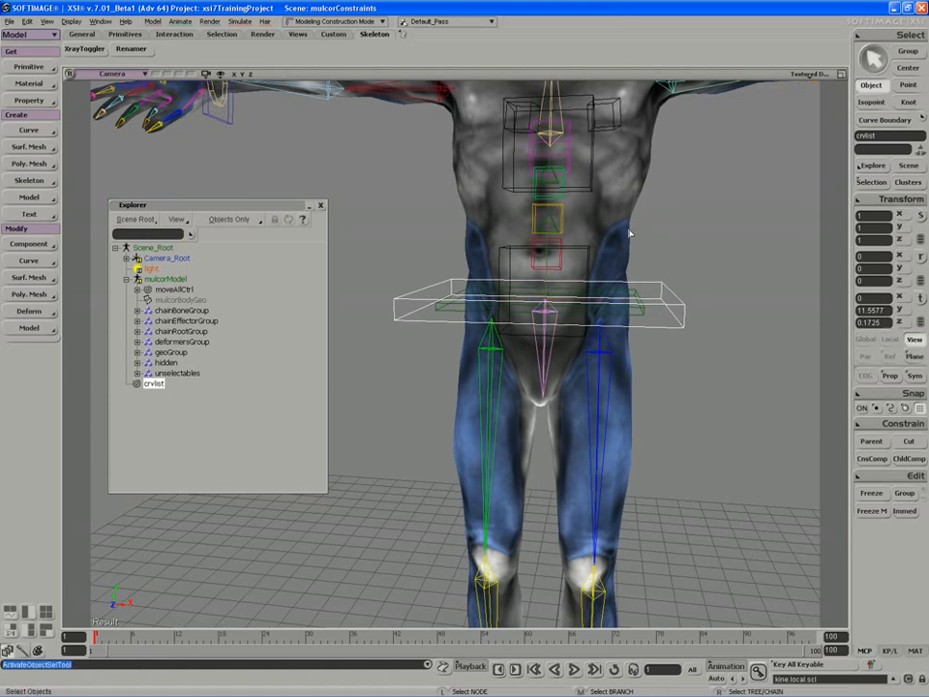
pyautogui.press('s')
pyautogui.moveTo(612, 288); pyautogui.dragTo(609, 288, button='right')
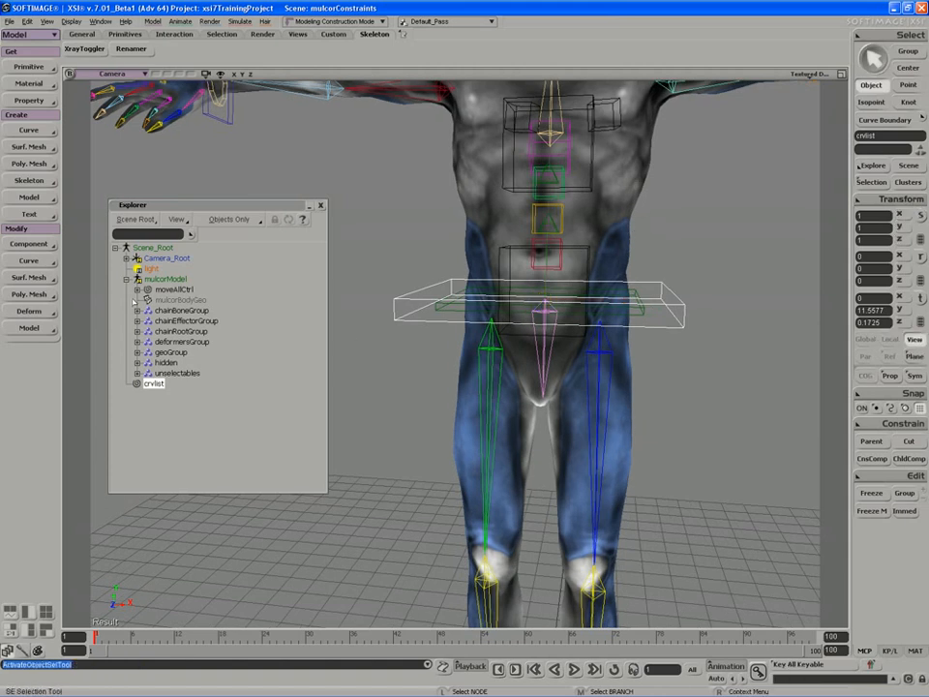
# Step: Rename the flattened cube curve at the pelvis to hipsCtrl
pyautogui.press('F2')
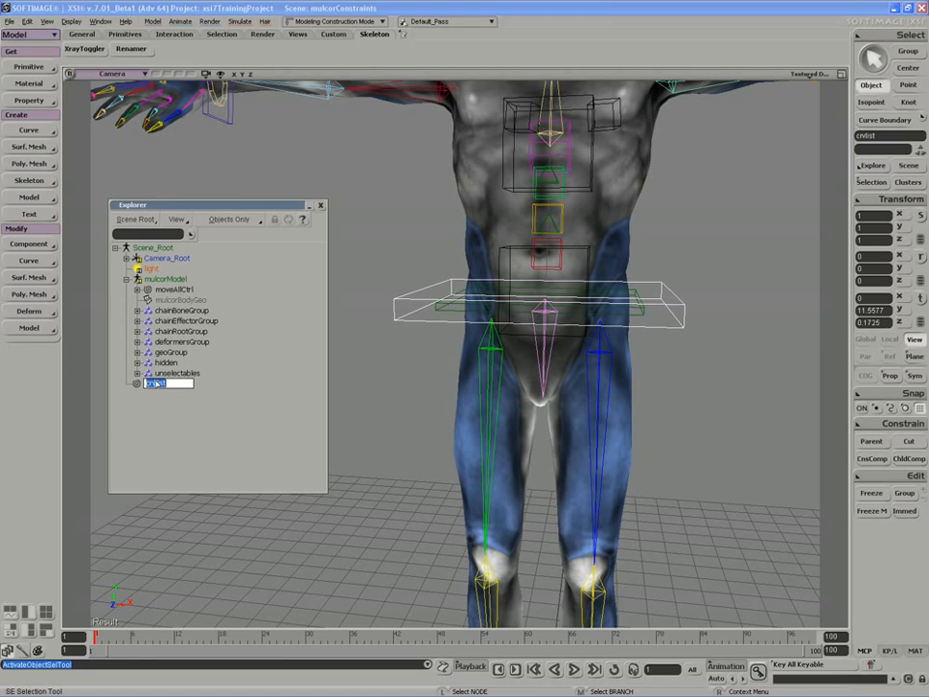
pyautogui.write('hipsCtrl')
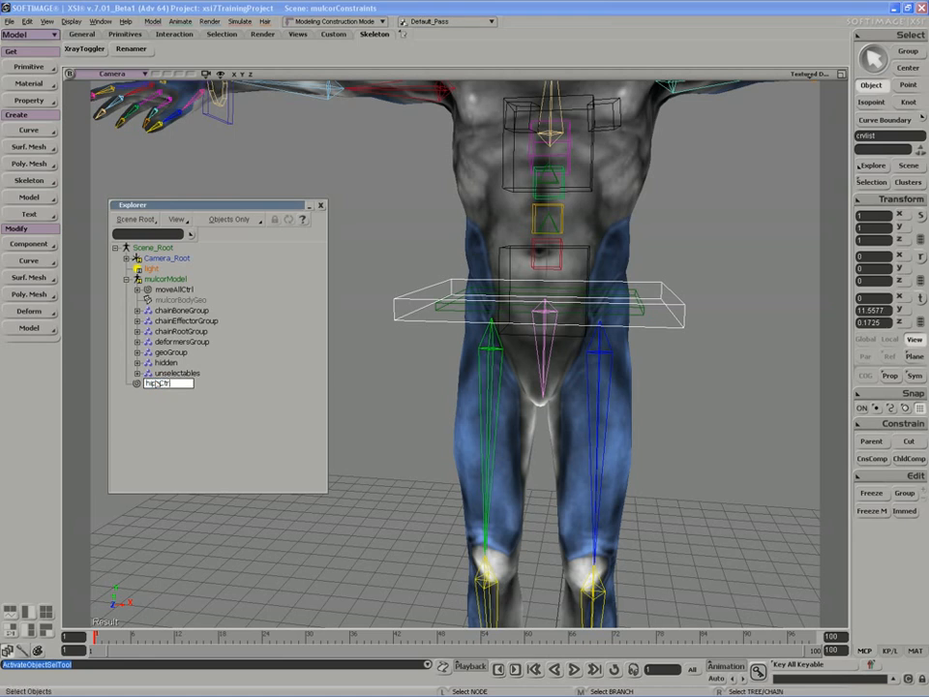
pyautogui.press('Return')
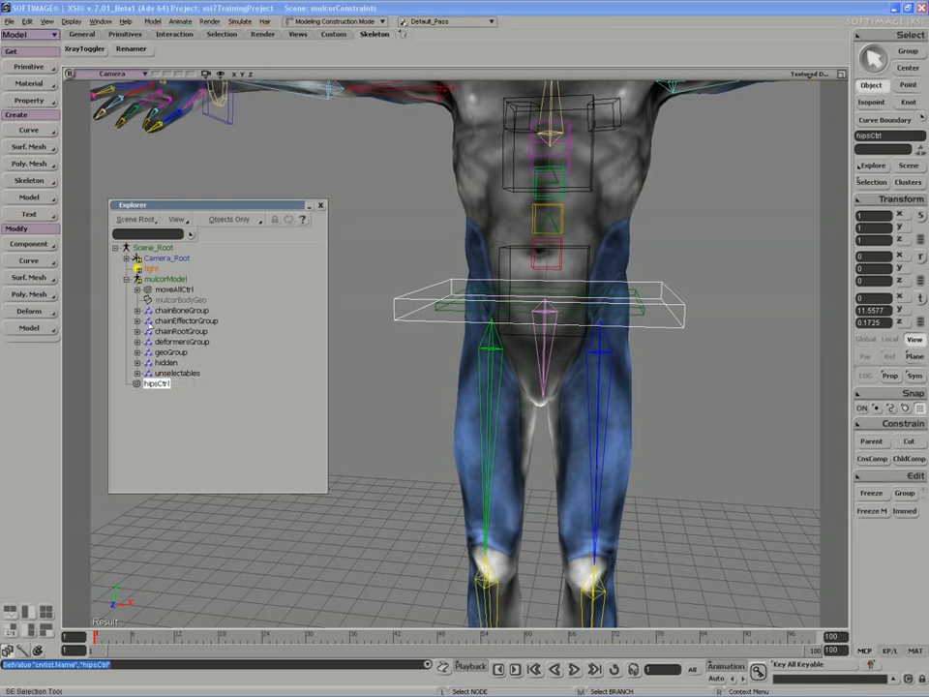
# Step: Expand moveAllCtrl and reparent pelvisRoot with its whole branch under hipsCtrl
pyautogui.click(136, 289)
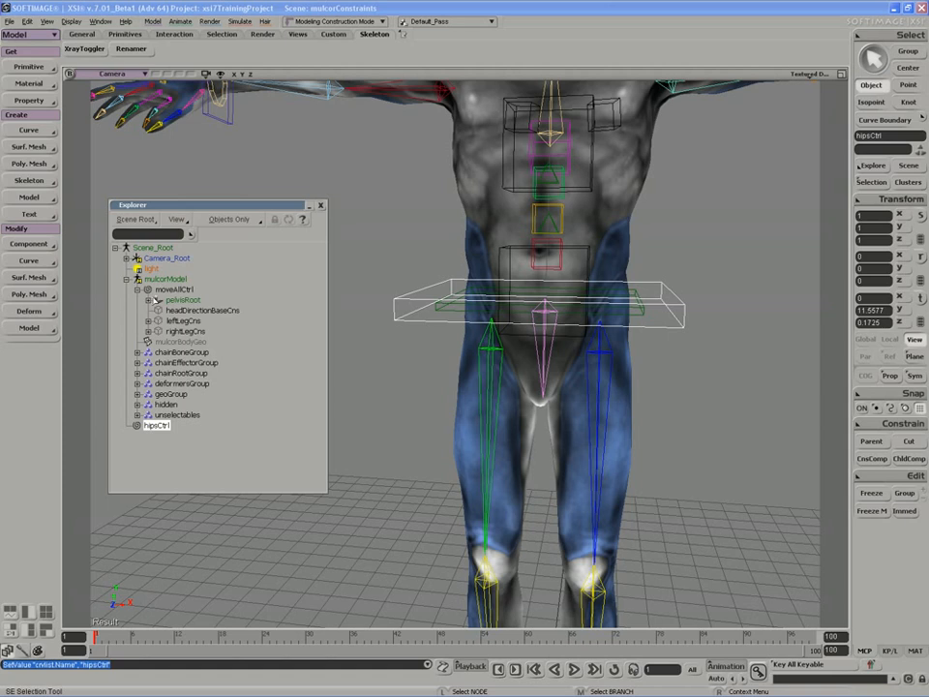
pyautogui.middleClick(183, 301)
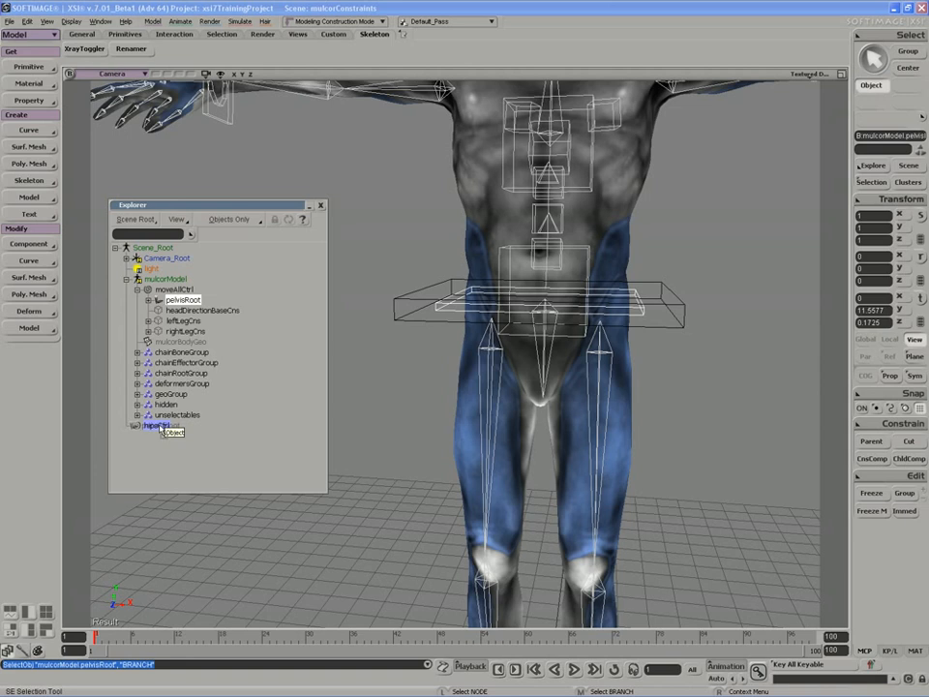
pyautogui.moveTo(161, 429); pyautogui.dragTo(157, 427)
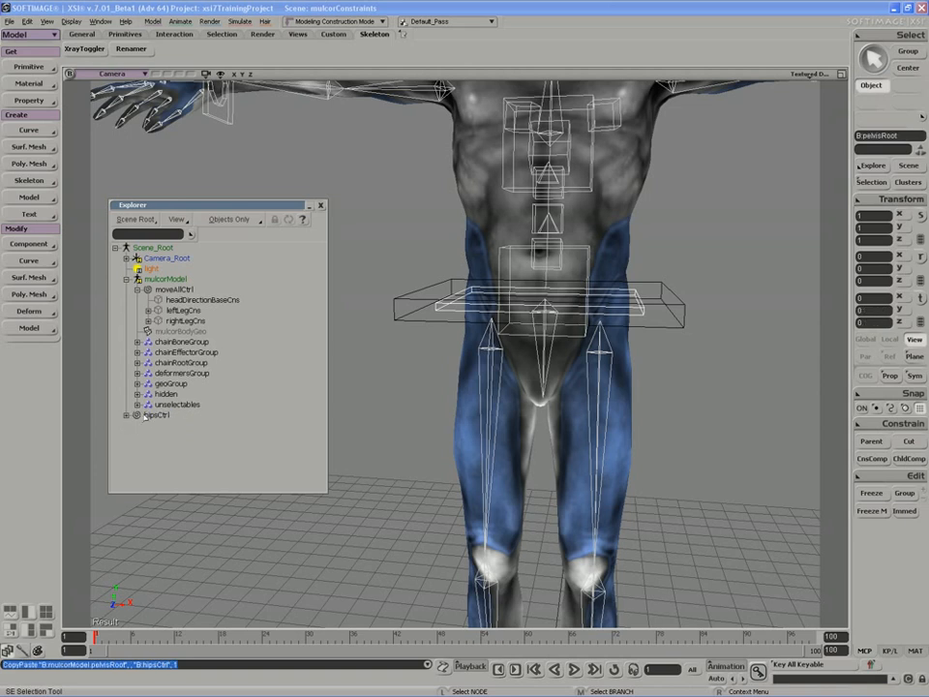
# Step: Expand hipsCtrl down to the children of spineParentNull and examine which cubes chestSpineBaseCns and hipSpineBaseCns are
pyautogui.click(126, 417)
pyautogui.click(138, 425)
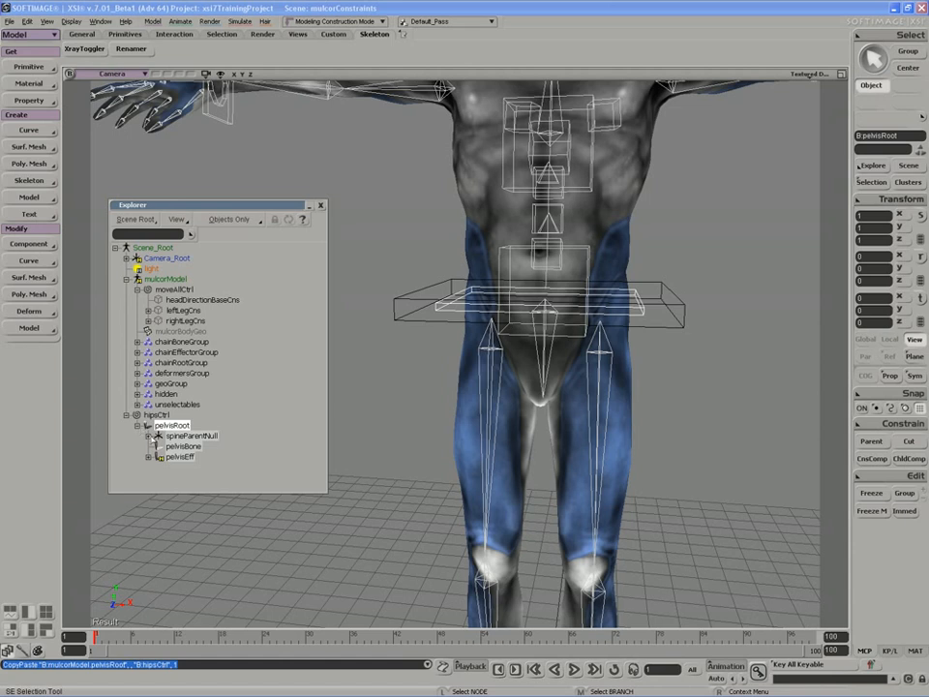
pyautogui.click(148, 436)
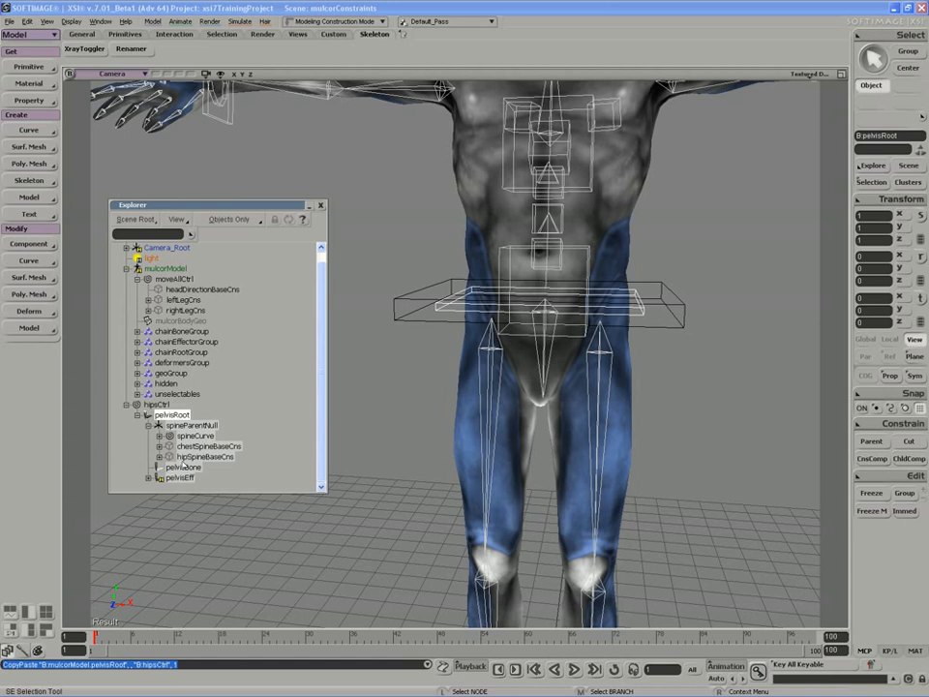
pyautogui.middleClick(197, 457)
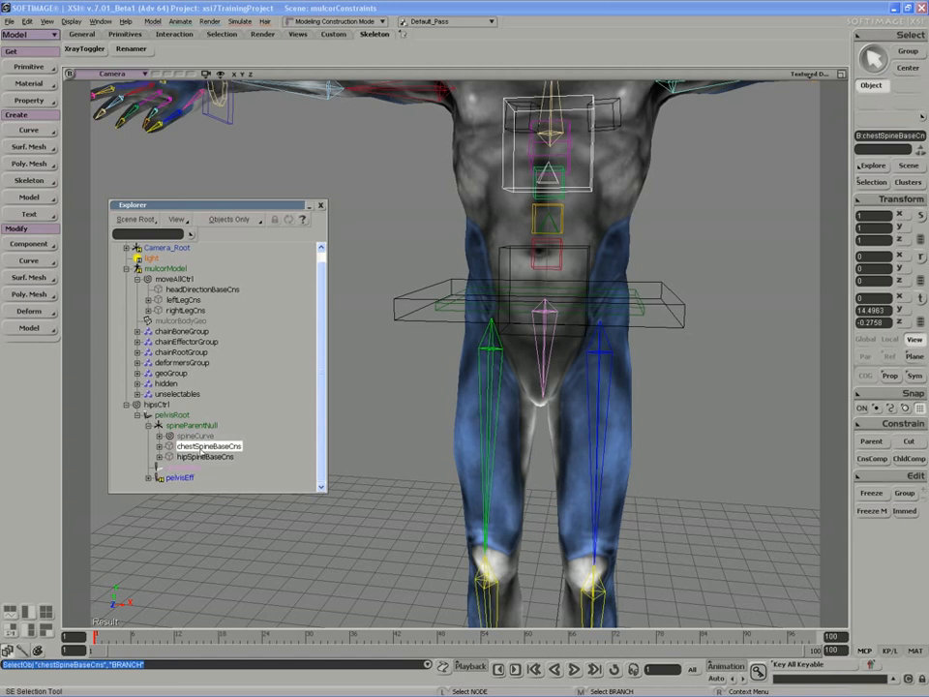
pyautogui.middleClick(198, 447)
pyautogui.middleClick(198, 456)
pyautogui.middleClick(198, 447)
pyautogui.middleClick(196, 457)
# Step: Reparent chestSpineBaseCns from spineParentNull directly under hipsCtrl and collapse the pelvisRoot branch
pyautogui.press('s')
pyautogui.moveTo(481, 374); pyautogui.dragTo(505, 351)
pyautogui.moveTo(504, 350); pyautogui.dragTo(529, 327, button='middle')
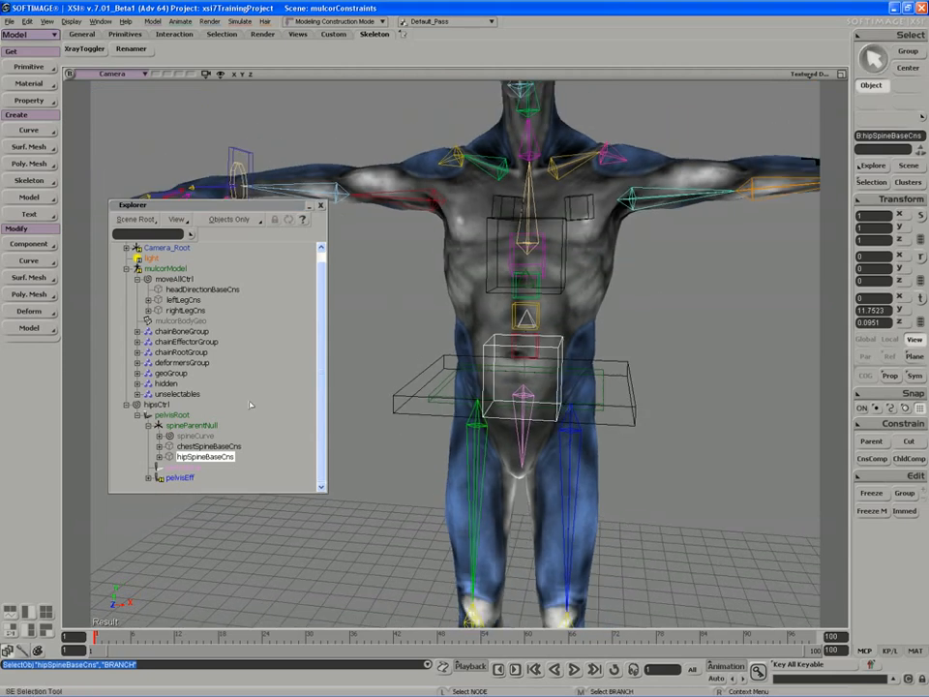
pyautogui.click(185, 447)
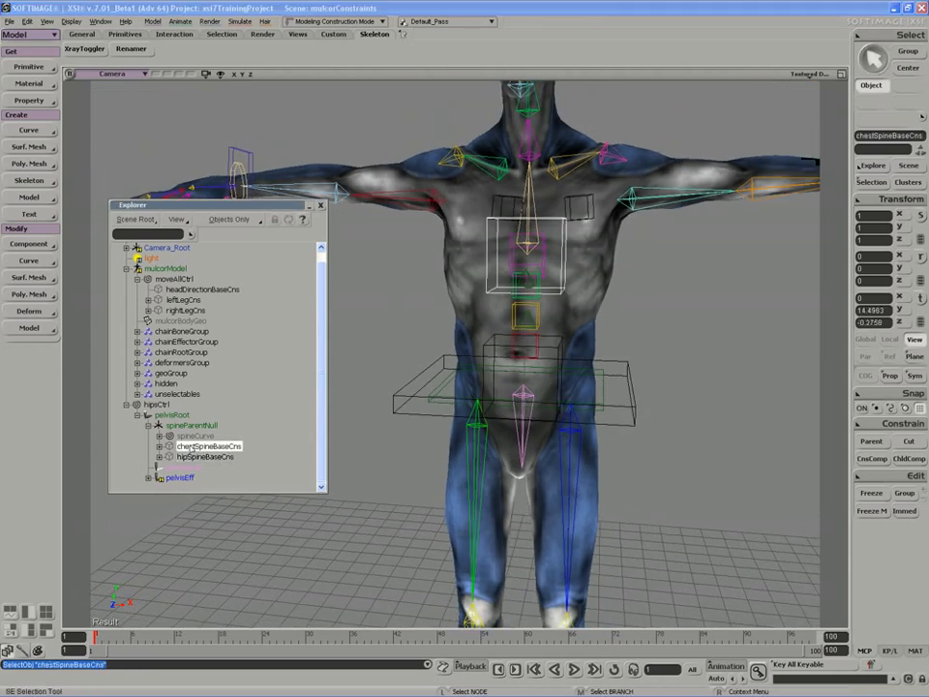
pyautogui.moveTo(190, 448); pyautogui.dragTo(158, 406)
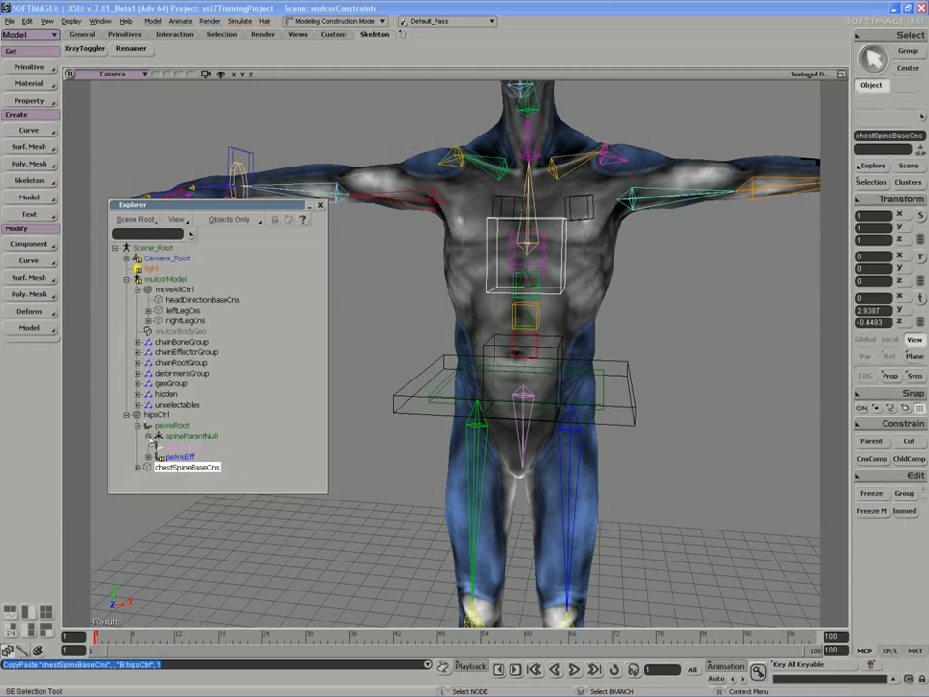
pyautogui.click(137, 426)
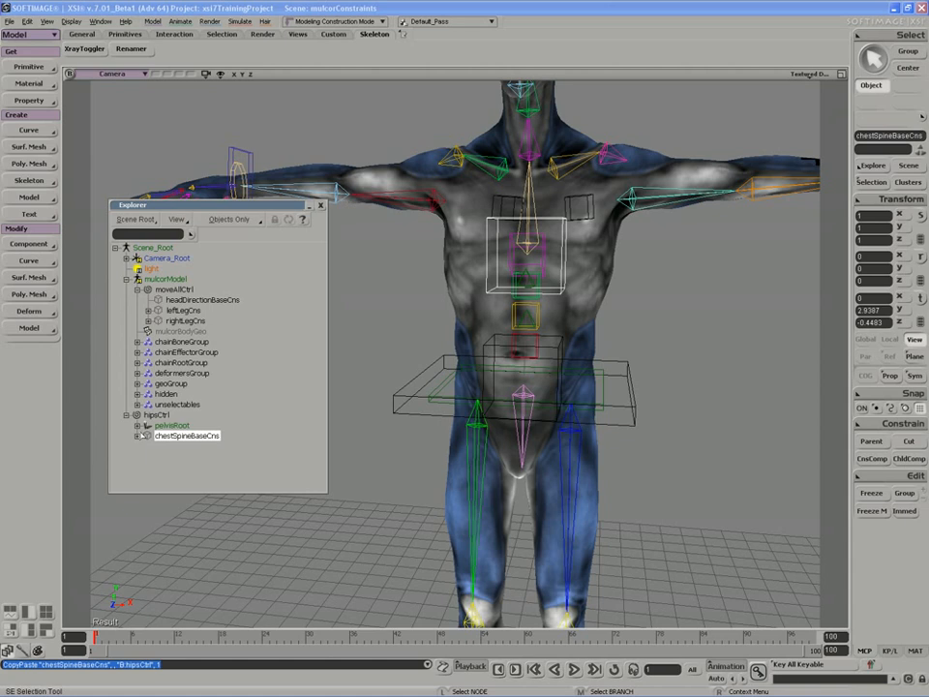
pyautogui.click(170, 425)
pyautogui.click(170, 438)
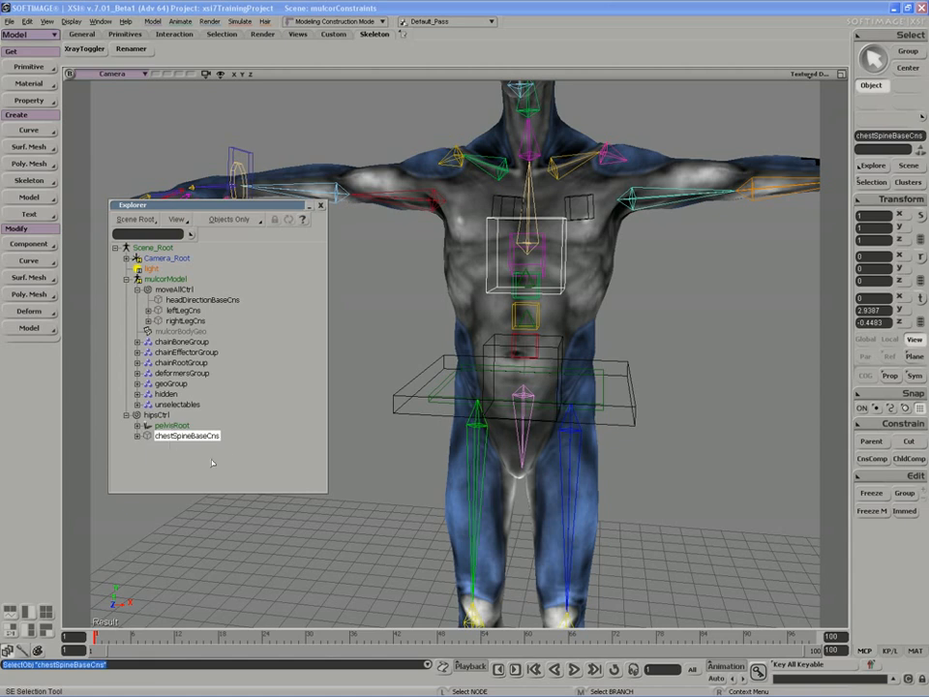
# Step: Try translating hipsCtrl to test its influence on the rig, and undo the move
pyautogui.click(157, 414)
pyautogui.press('v')
pyautogui.moveTo(573, 358); pyautogui.dragTo(585, 399)
pyautogui.hotkey('ctrl', 'z')
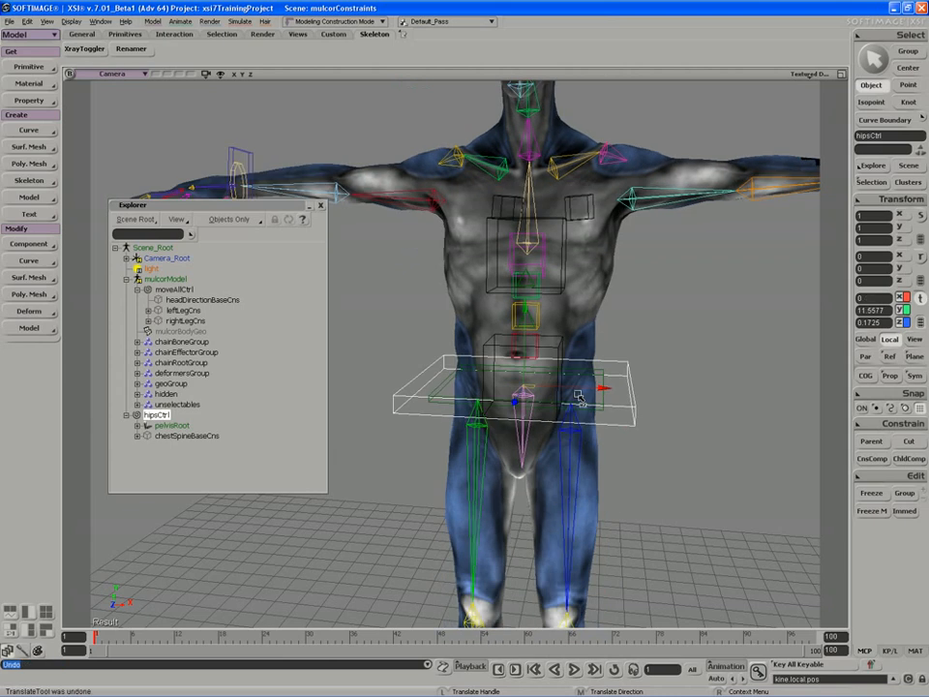
# Step: Try translating the pelvisRoot control to test the spine and pelvis, and undo the move
pyautogui.click(604, 384)
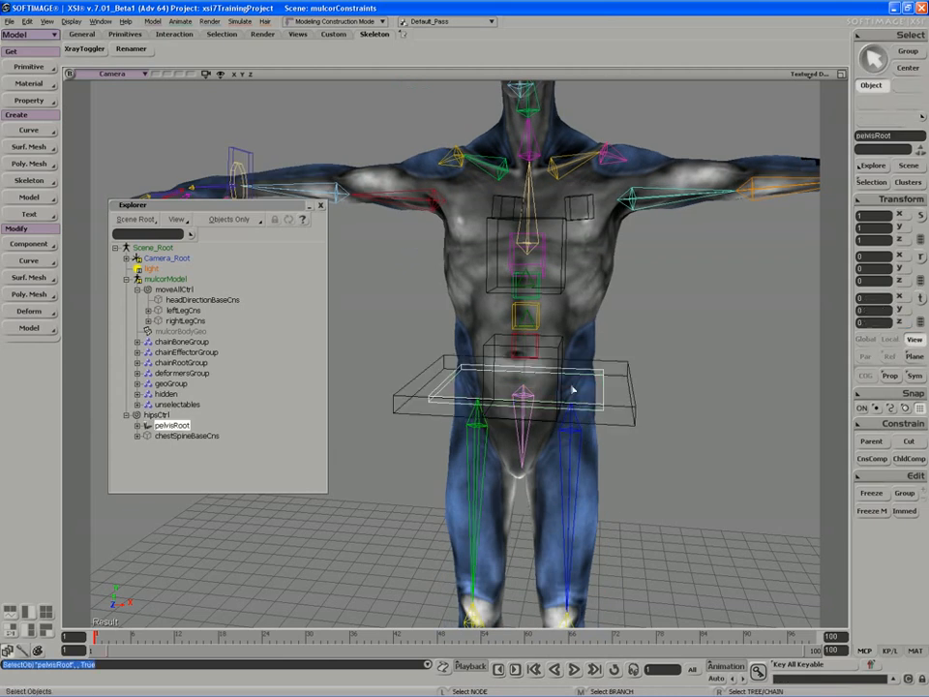
pyautogui.press('v')
pyautogui.moveTo(543, 370)
pyautogui.mouseDown()
pyautogui.moveTo(526, 362)
pyautogui.moveTo(512, 381)
pyautogui.moveTo(566, 386)
pyautogui.moveTo(506, 395)
pyautogui.moveTo(543, 381)
pyautogui.moveTo(514, 385)
pyautogui.moveTo(556, 385)
pyautogui.moveTo(527, 384)
pyautogui.moveTo(540, 383)
pyautogui.mouseUp()
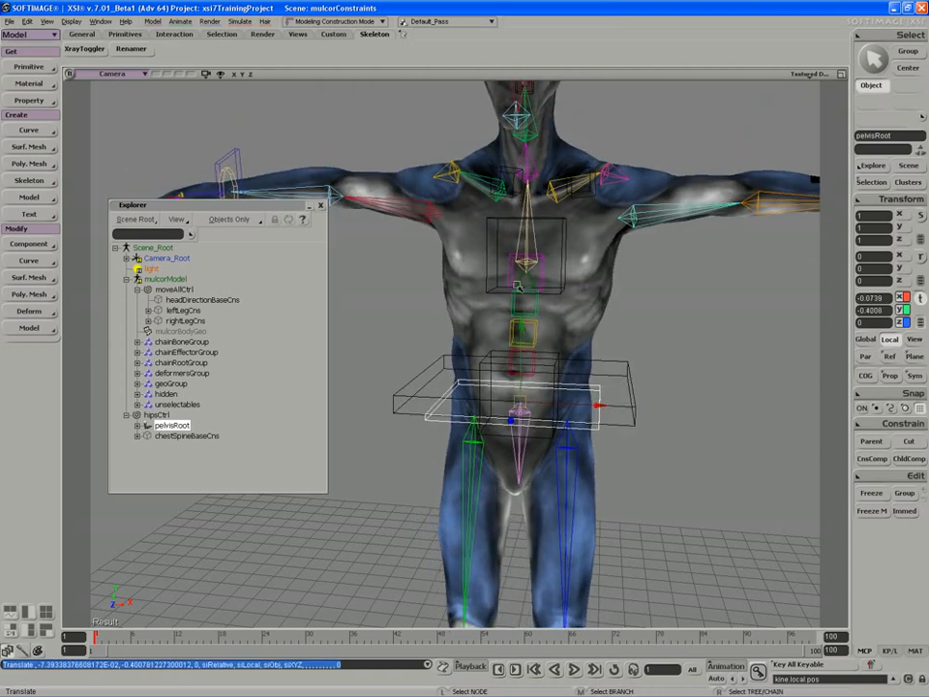
pyautogui.hotkey('ctrl', 'z')
# Step: Select hipsCtrl, remove its X, Y and Z scaling from its keyable parameters, and close the Keyable Parameters Editor
pyautogui.press('s')
pyautogui.moveTo(519, 355); pyautogui.dragTo(503, 357, button='middle')
pyautogui.moveTo(464, 360); pyautogui.dragTo(499, 362)
pyautogui.click(456, 395)
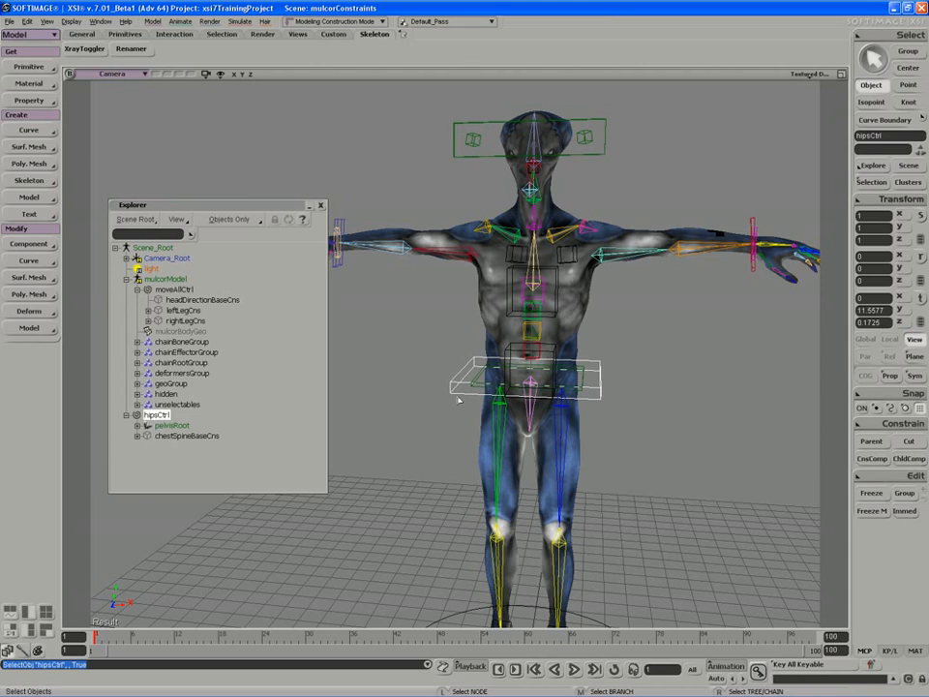
pyautogui.press('s')
pyautogui.moveTo(442, 357); pyautogui.dragTo(469, 362)
pyautogui.moveTo(469, 362); pyautogui.dragTo(483, 348, button='right')
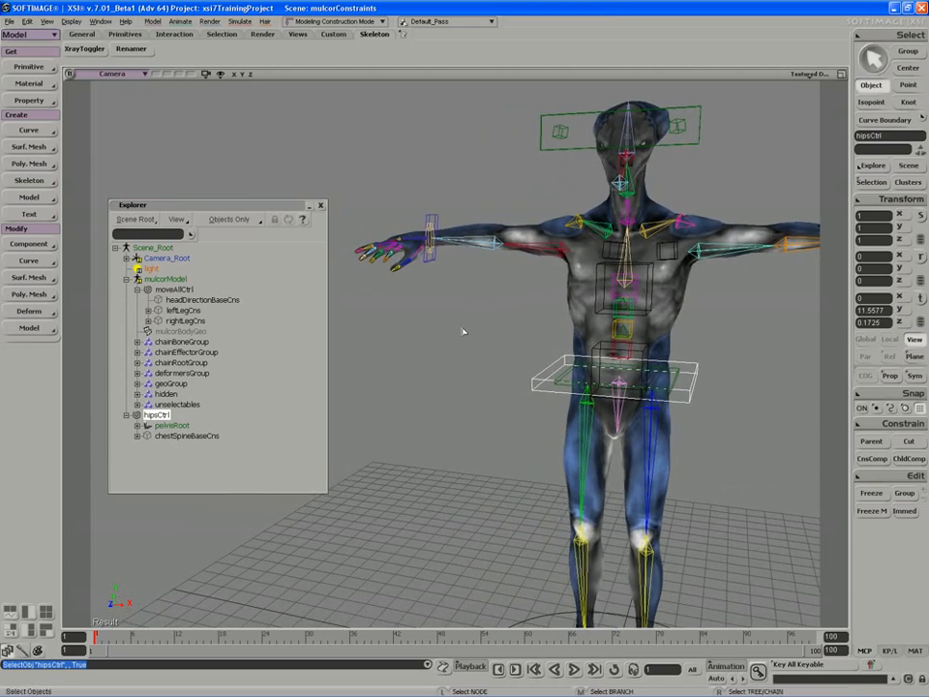
pyautogui.click(46, 21)
pyautogui.moveTo(54, 45)
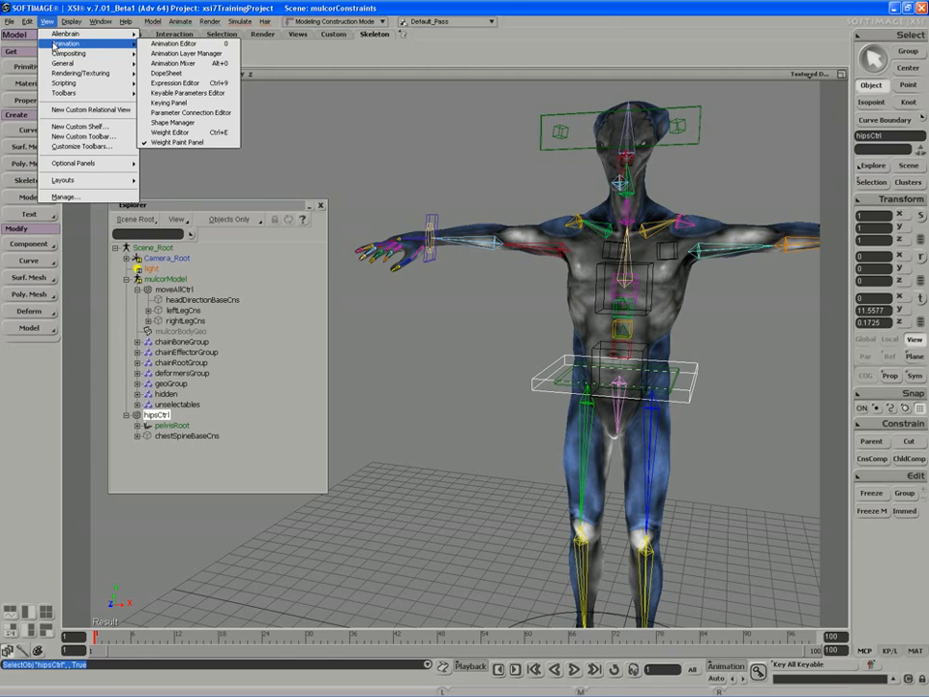
pyautogui.click(174, 91)
pyautogui.moveTo(223, 237); pyautogui.dragTo(222, 214)
pyautogui.click(281, 263)
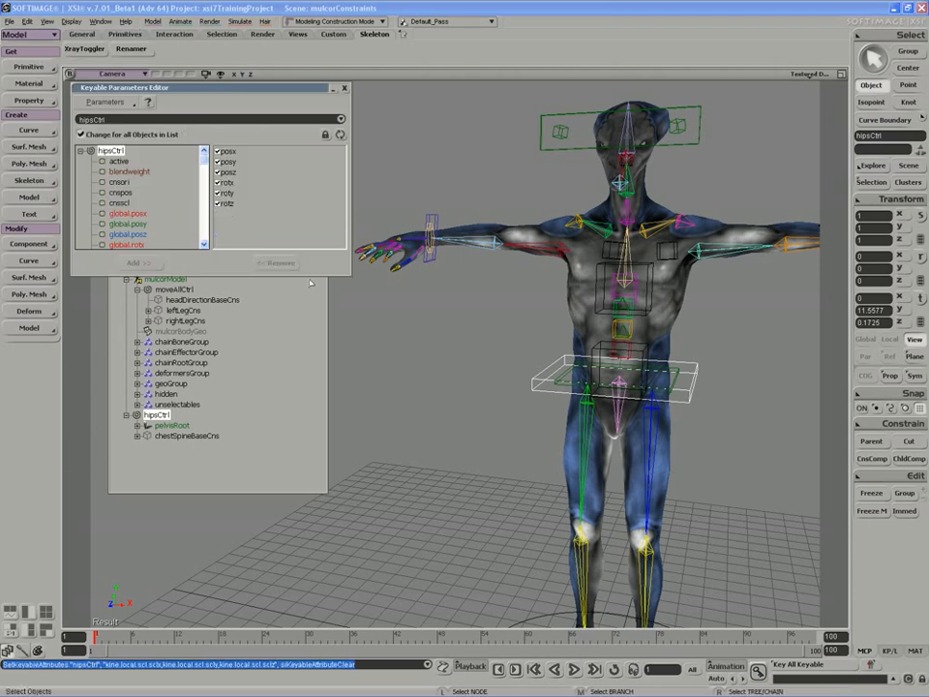
pyautogui.press('s')
pyautogui.moveTo(522, 425); pyautogui.dragTo(483, 363, button='middle')
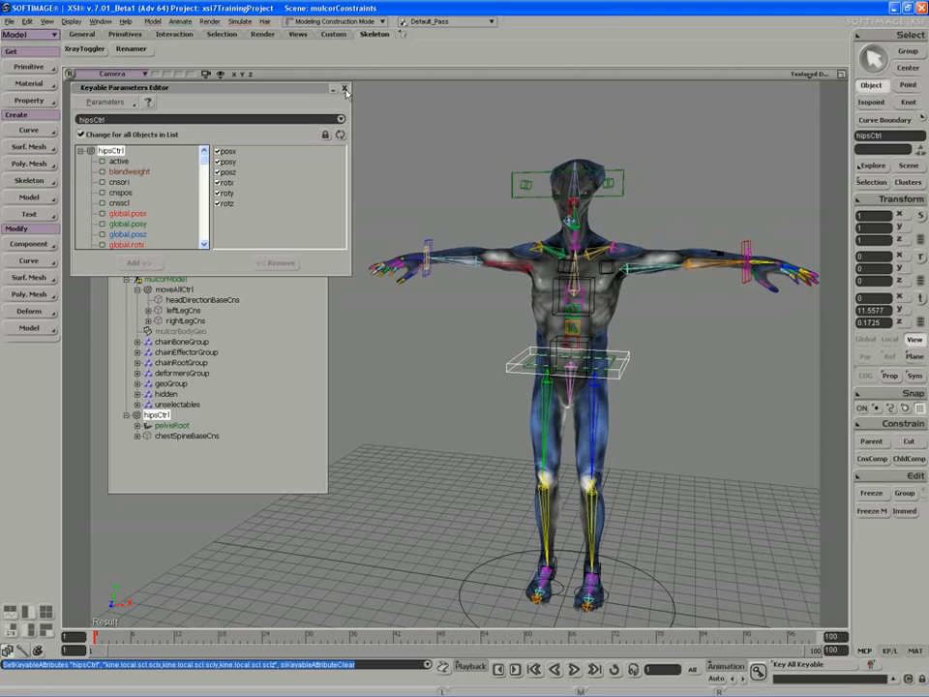
pyautogui.click(345, 89)
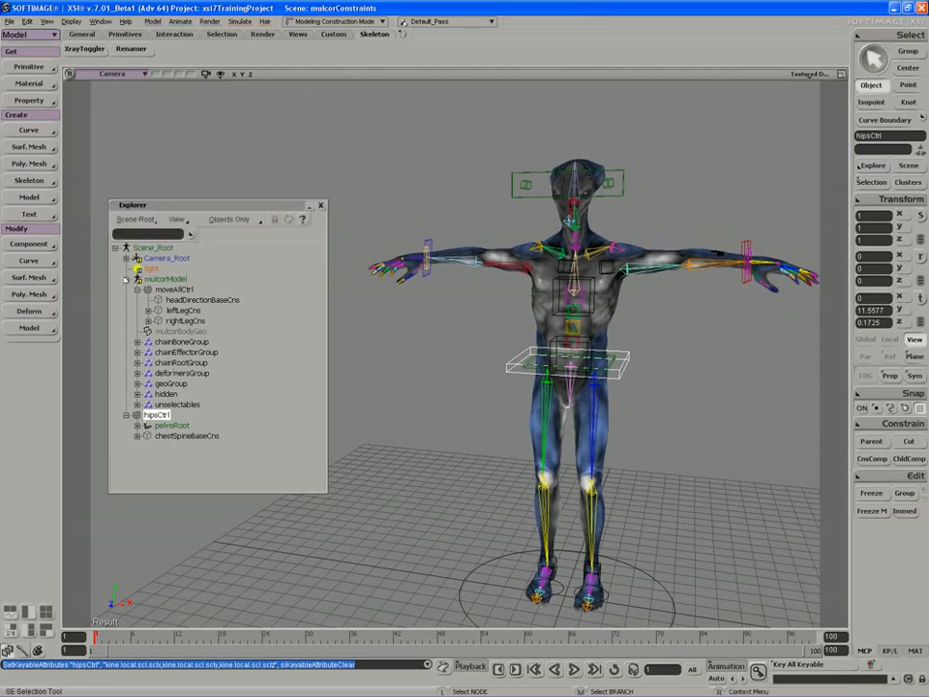
# Step: Reparent hipsCtrl with its hierarchy under moveAllCtrl in mulcorModel
pyautogui.click(126, 278)
pyautogui.click(126, 279)
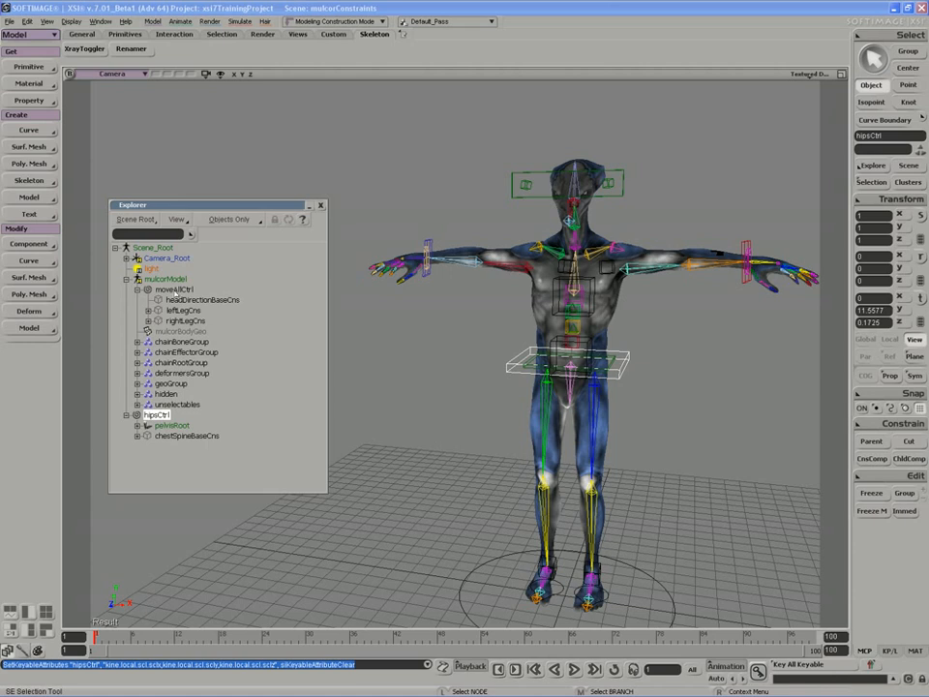
pyautogui.click(179, 289)
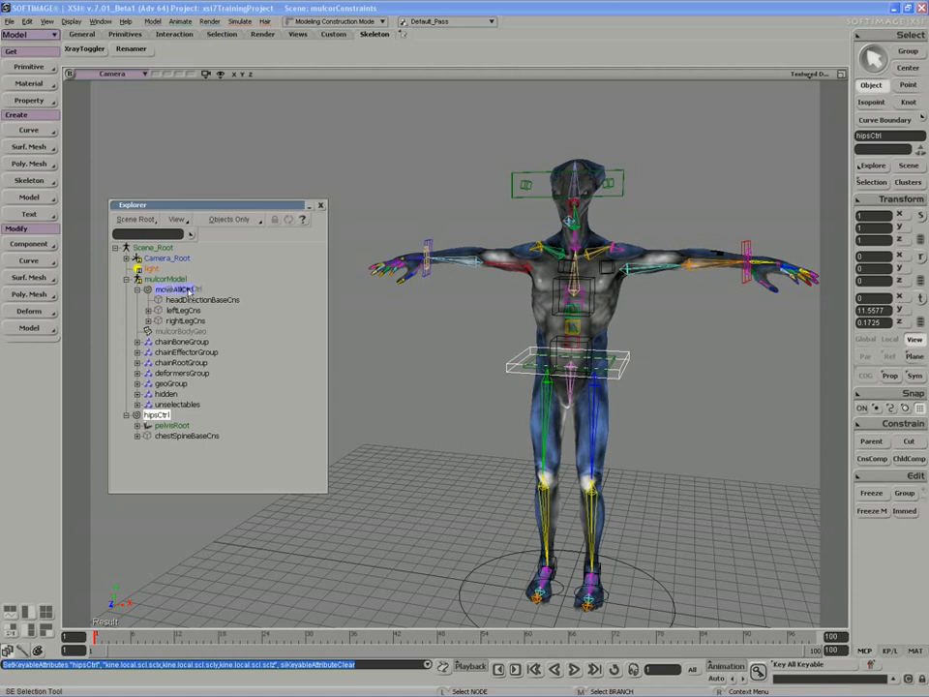
pyautogui.moveTo(187, 289); pyautogui.dragTo(187, 289)
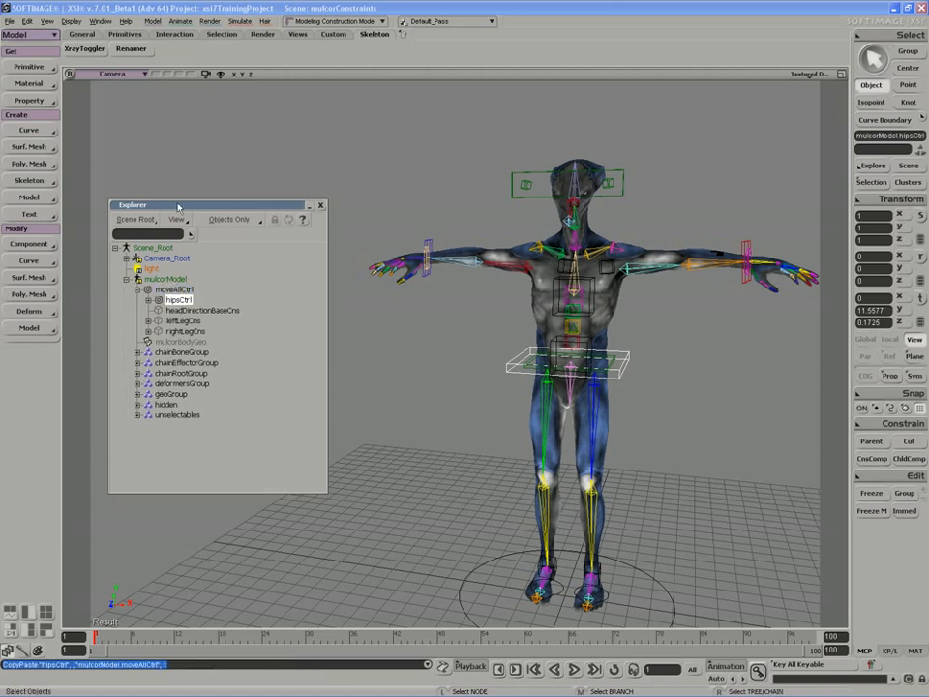
# Step: Select all of the character's rig elements and store their current keyable values as an action named restPose
pyautogui.moveTo(178, 206); pyautogui.dragTo(165, 199)
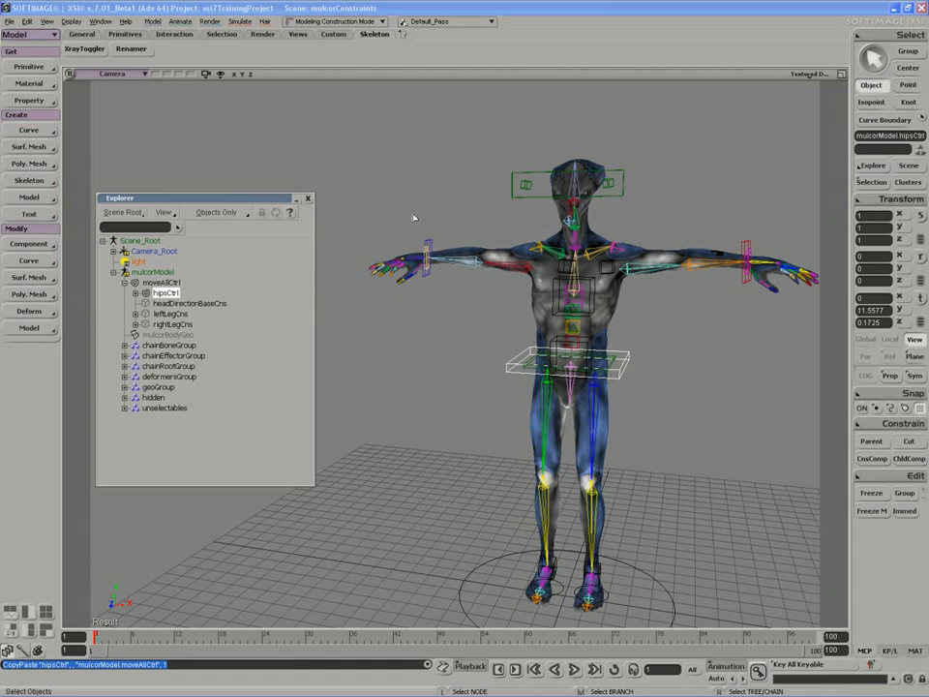
pyautogui.moveTo(354, 112); pyautogui.dragTo(811, 654)
pyautogui.scroll(-3, 689, 493)
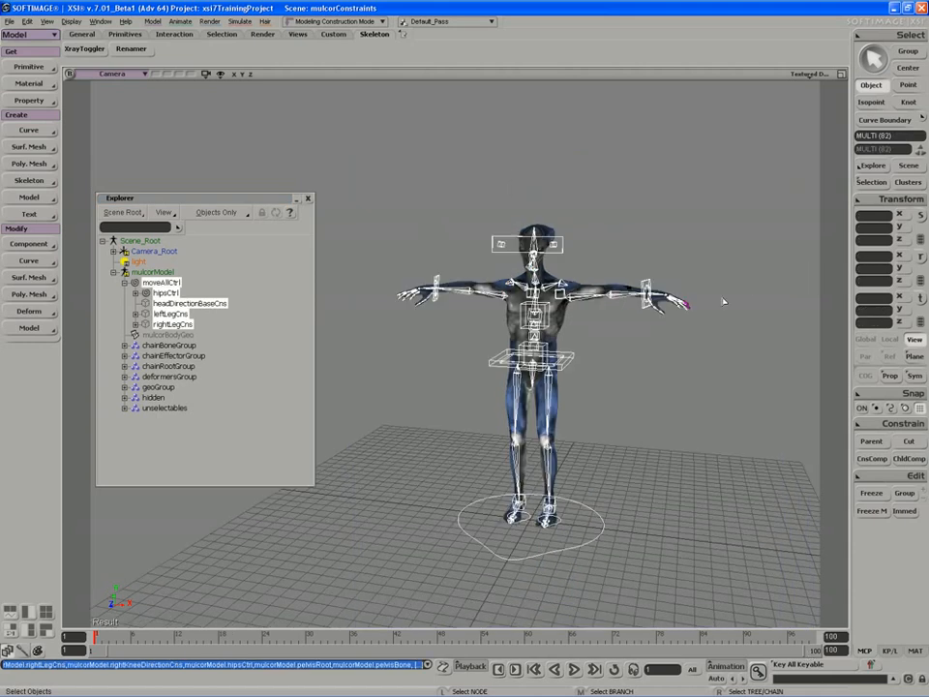
pyautogui.moveTo(757, 207); pyautogui.dragTo(353, 596)
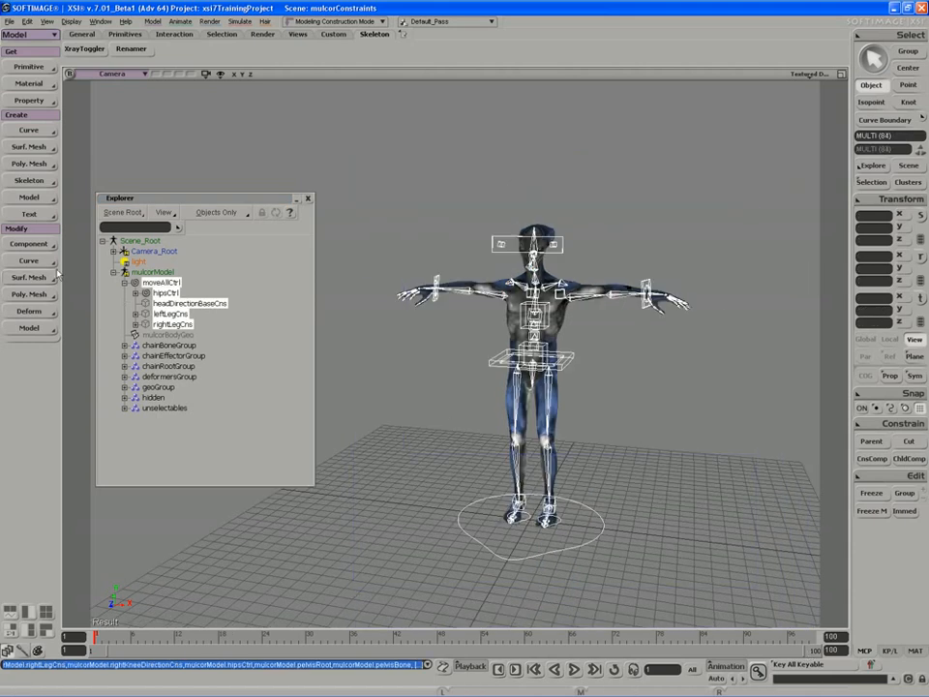
pyautogui.press('2')
pyautogui.click(29, 291)
pyautogui.click(100, 311)
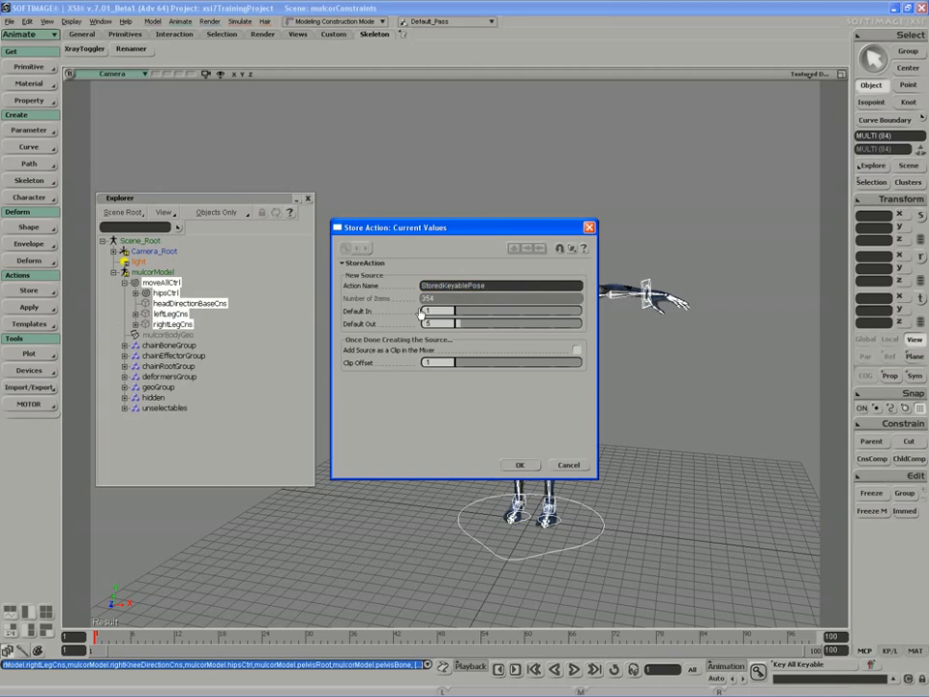
pyautogui.write('eestPose')
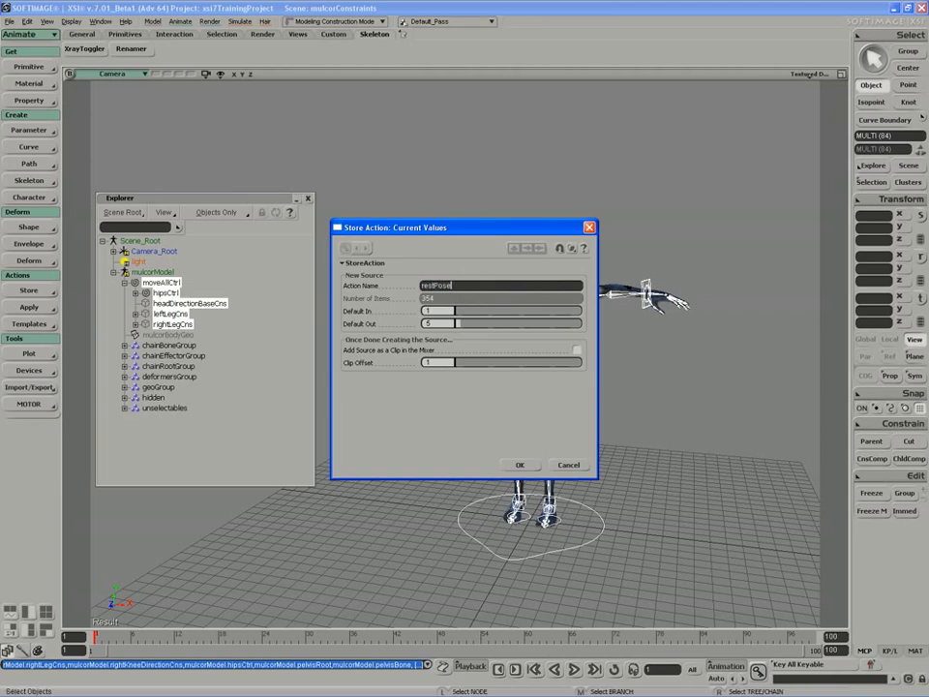
pyautogui.press('Return')
# Step: Filter the Explorer to mixers only, expand mulcorModel's animation sources, and delete the restPoseOld source
pyautogui.click(217, 213)
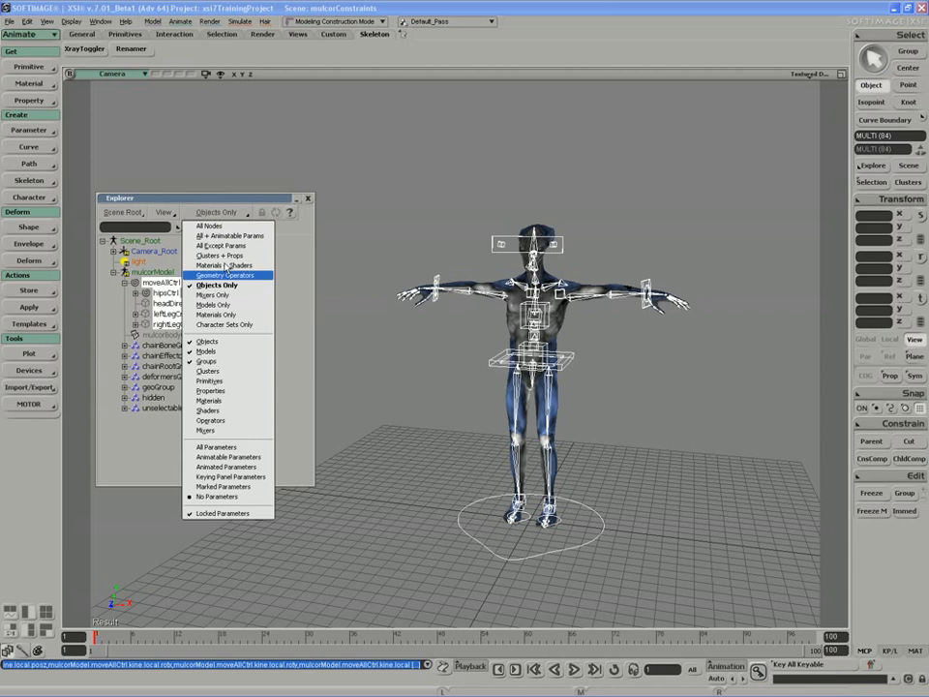
pyautogui.click(215, 294)
pyautogui.click(124, 261)
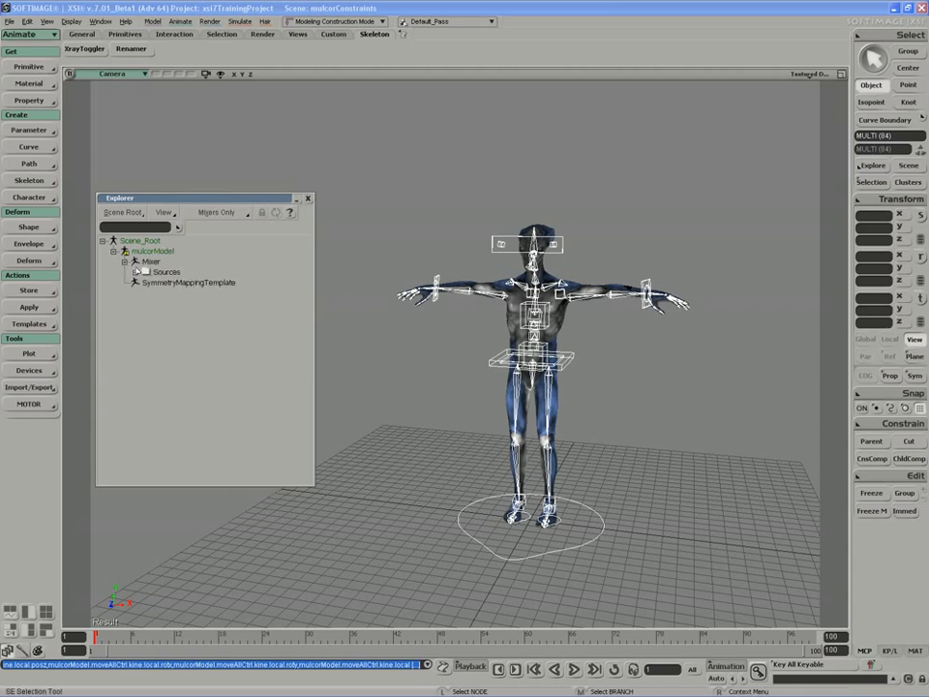
pyautogui.click(136, 272)
pyautogui.click(146, 283)
pyautogui.click(186, 292)
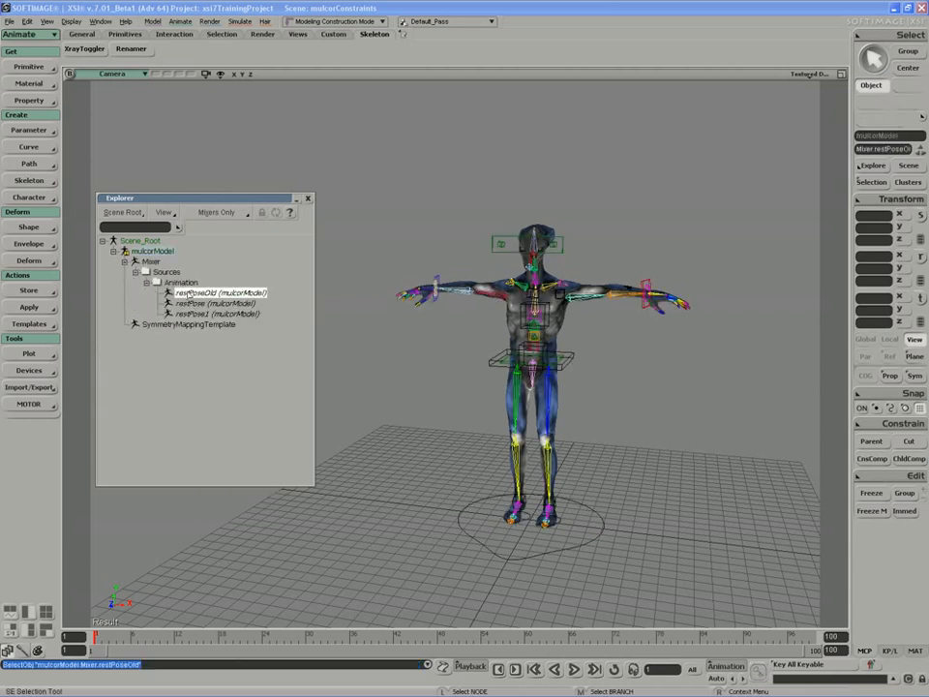
pyautogui.press('Delete')
# Step: Rename the previous restPose animation source as restPoseOld and the restPose1 source as restPose
pyautogui.click(182, 292)
pyautogui.press('F2')
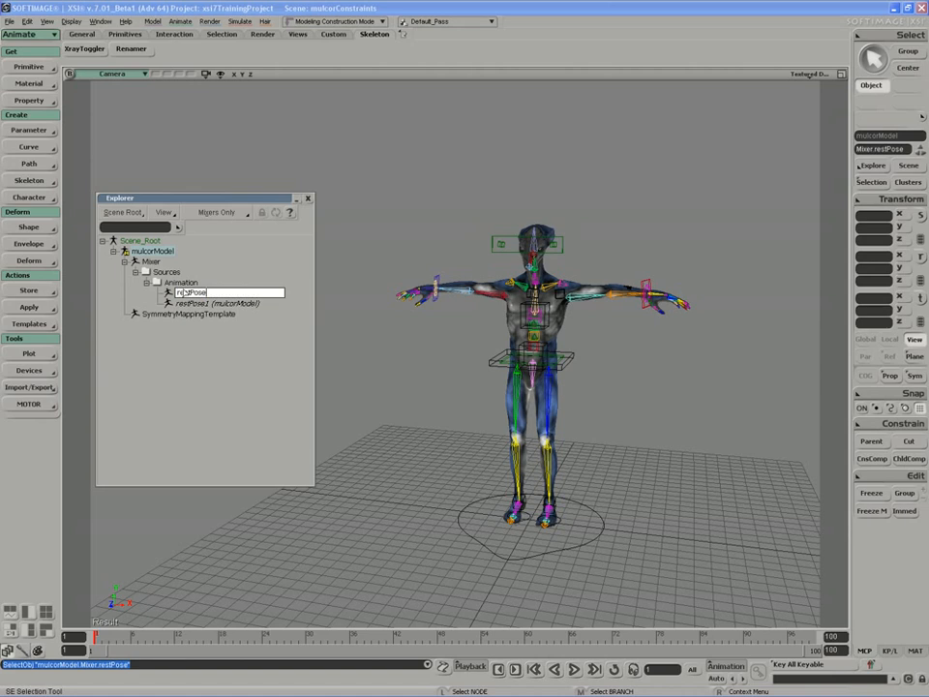
pyautogui.write('Old')
pyautogui.press('Return')
pyautogui.press('Down')
pyautogui.press('F2')
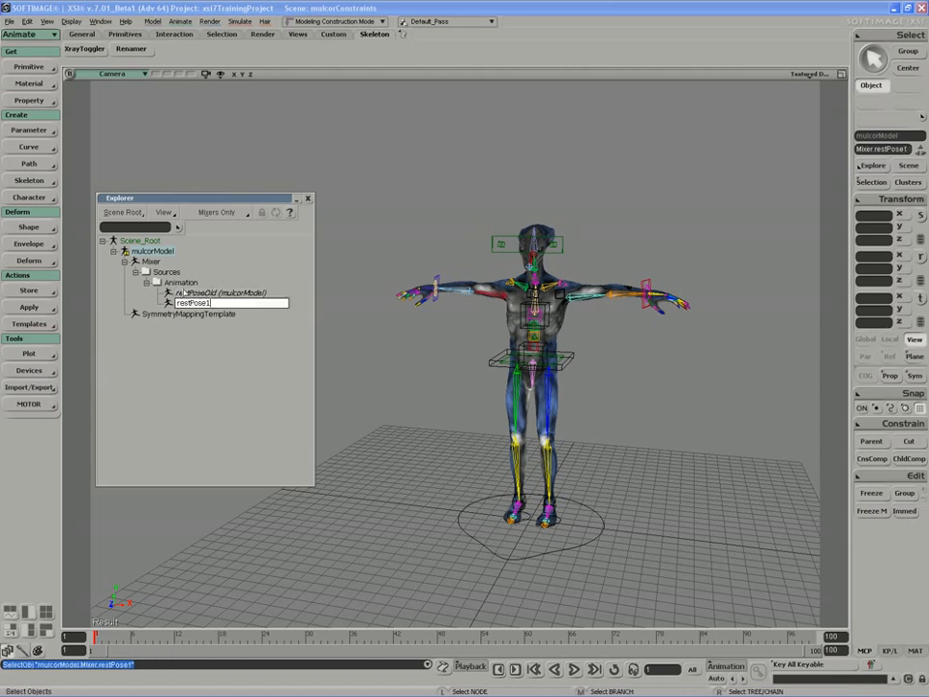
pyautogui.press('BackSpace')
pyautogui.press('Return')
# Step: Display the MulcorTools toolbar, shrink it to a small floating window beside the character, and close the Explorer
pyautogui.moveTo(222, 200); pyautogui.dragTo(203, 167)
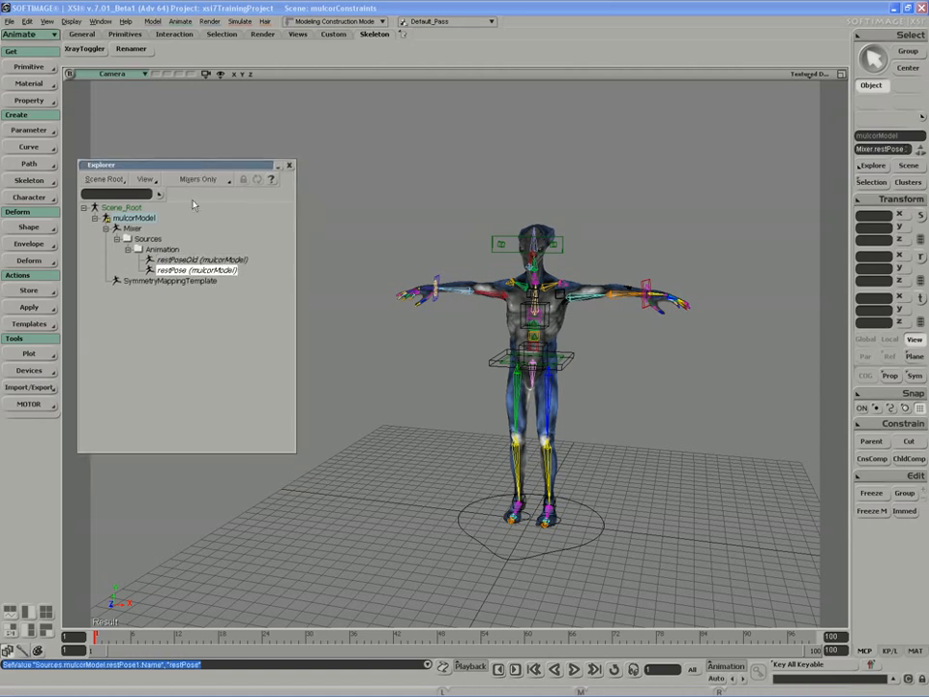
pyautogui.click(46, 22)
pyautogui.moveTo(62, 91)
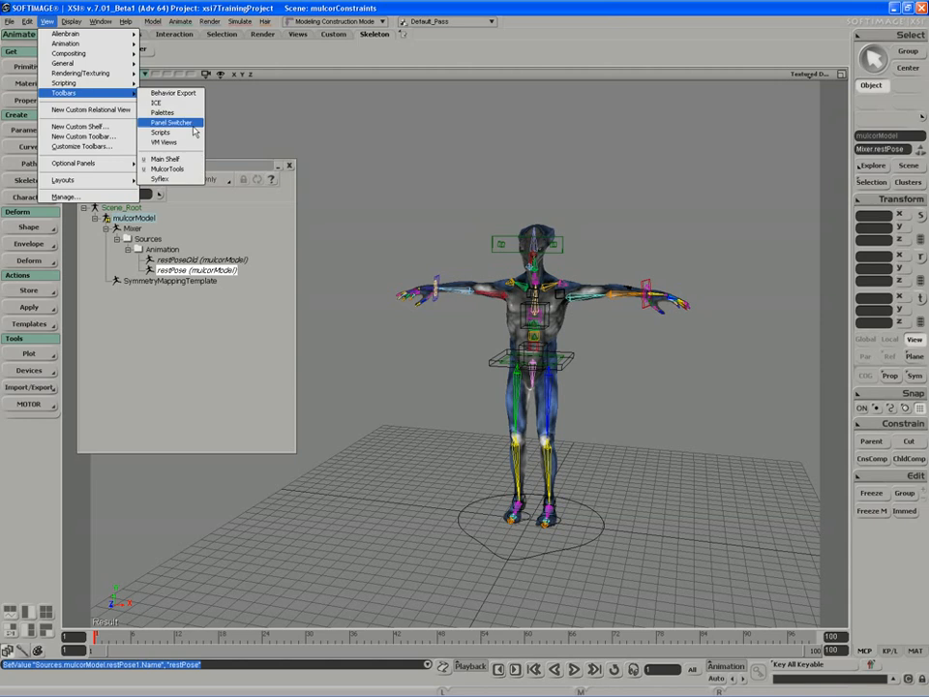
pyautogui.click(184, 172)
pyautogui.moveTo(109, 102); pyautogui.dragTo(153, 68)
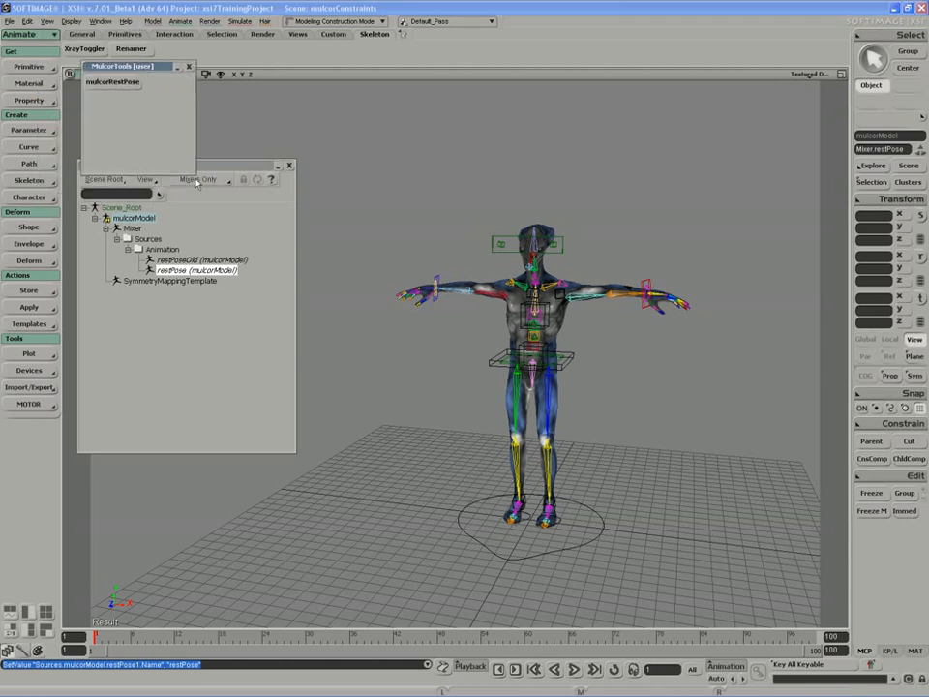
pyautogui.moveTo(195, 175); pyautogui.dragTo(171, 103)
pyautogui.moveTo(116, 66); pyautogui.dragTo(108, 89)
pyautogui.moveTo(196, 170); pyautogui.dragTo(205, 191)
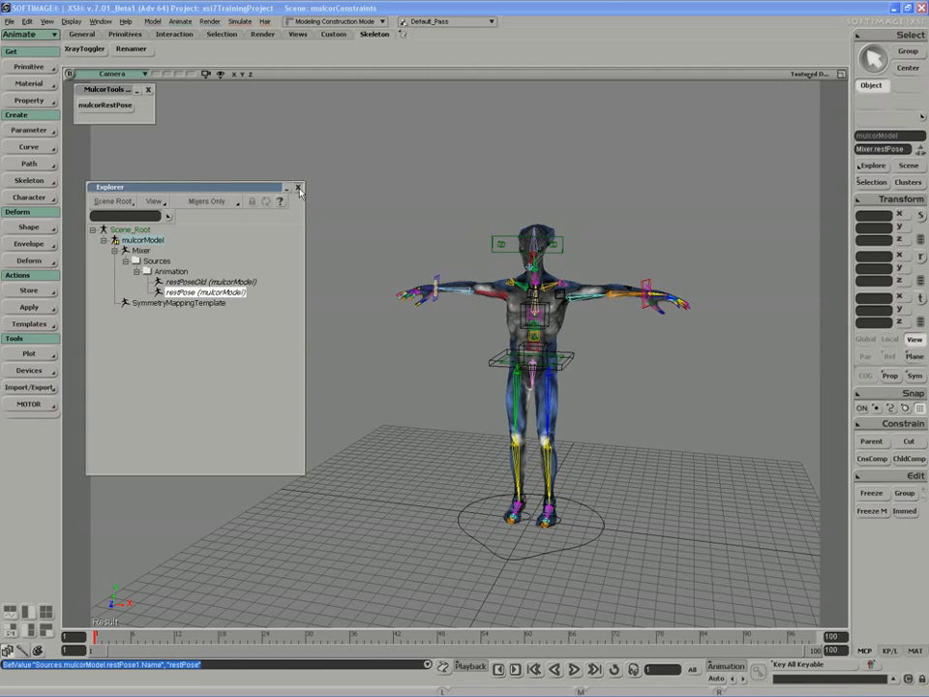
pyautogui.click(297, 188)
# Step: Try translating a control at the character's hips and undo the move
pyautogui.press('s')
pyautogui.moveTo(390, 265); pyautogui.dragTo(345, 278)
pyautogui.moveTo(344, 278); pyautogui.dragTo(313, 298, button='middle')
pyautogui.moveTo(313, 298); pyautogui.dragTo(309, 280, button='right')
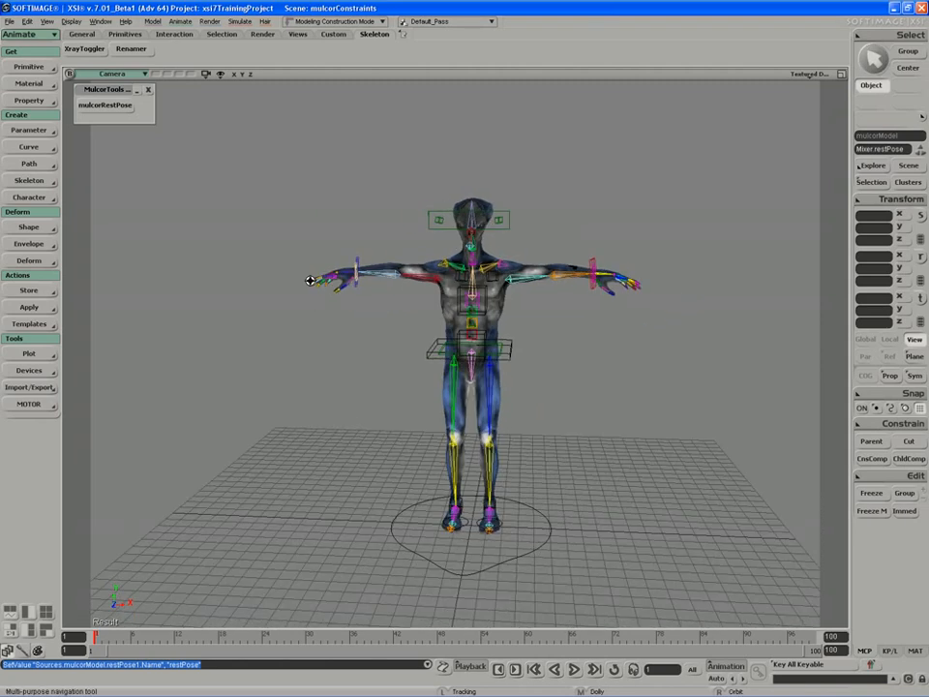
pyautogui.moveTo(309, 280); pyautogui.dragTo(282, 310, button='middle')
pyautogui.moveTo(282, 310); pyautogui.dragTo(285, 311, button='right')
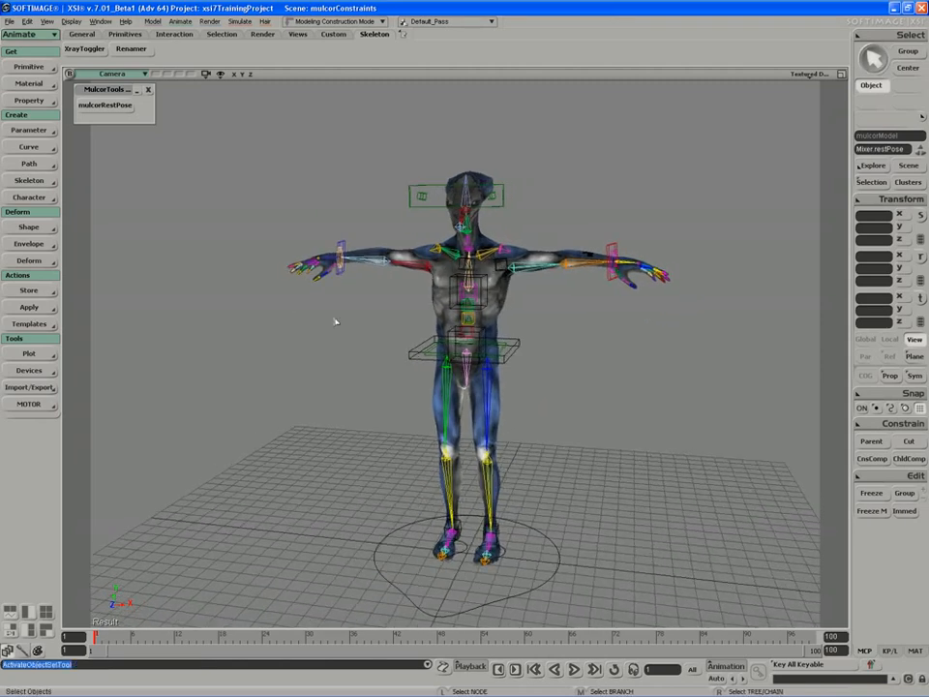
pyautogui.press('v')
pyautogui.click(489, 339)
pyautogui.moveTo(468, 352)
pyautogui.mouseDown()
pyautogui.moveTo(457, 371)
pyautogui.moveTo(467, 353)
pyautogui.moveTo(460, 357)
pyautogui.mouseUp()
pyautogui.hotkey('ctrl', 'z')
# Step: Select pelvisRoot and translate it to about -0.69 in X and -1.03 in Y
pyautogui.press('space')
pyautogui.click(433, 353)
pyautogui.press('v')
# Step: Translate chestSpineBaseCns to about X 0.56, Y 2.63, Z -0.45 and rotate it to bend the torso
pyautogui.press('s')
pyautogui.moveTo(445, 359); pyautogui.dragTo(398, 384, button='middle')
pyautogui.moveTo(398, 383); pyautogui.dragTo(449, 343, button='right')
pyautogui.press('space')
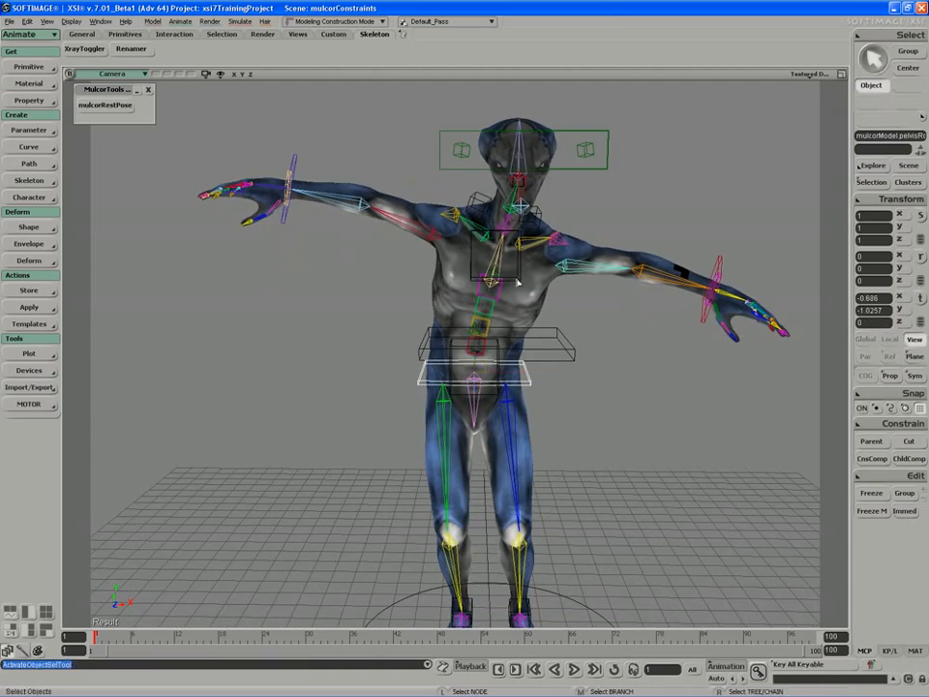
pyautogui.click(518, 280)
pyautogui.press('v')
pyautogui.moveTo(514, 244); pyautogui.dragTo(532, 251)
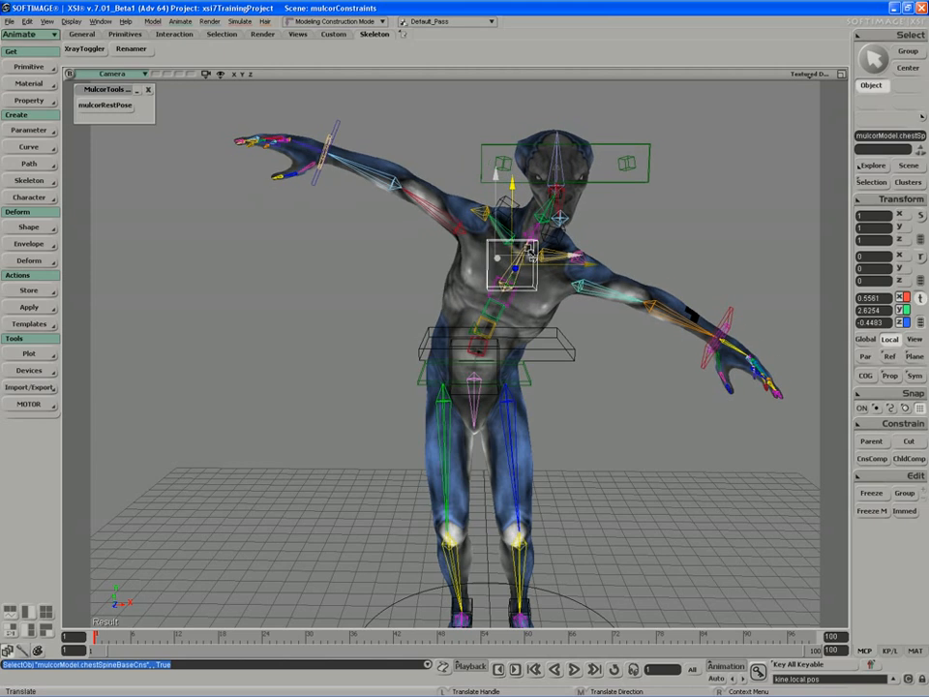
pyautogui.press('c')
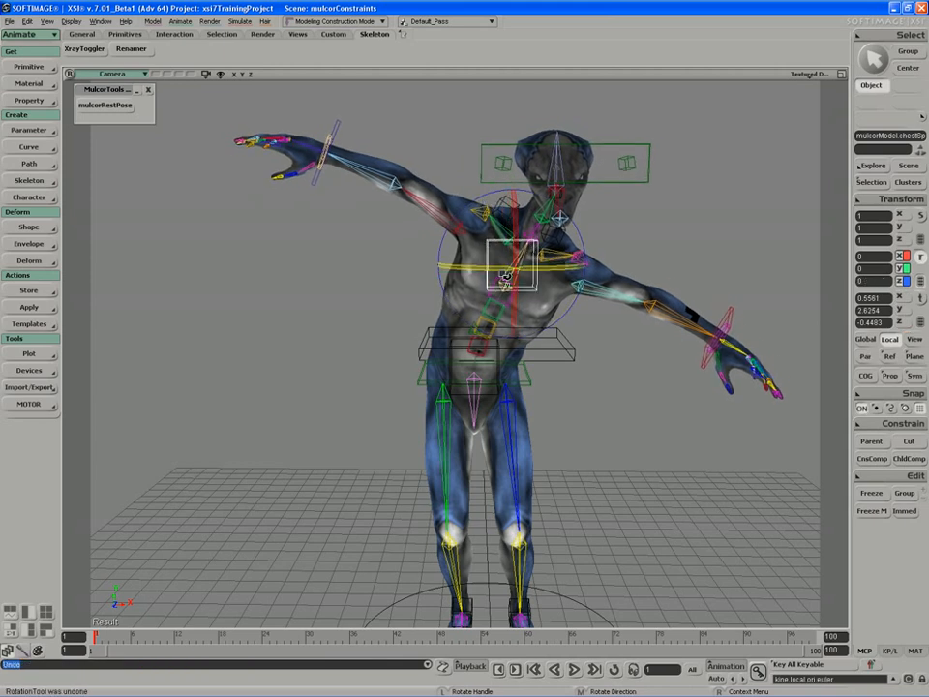
pyautogui.click(511, 268)
pyautogui.moveTo(512, 267); pyautogui.dragTo(499, 226)
# Step: Rotate the neck bone to about X 12.4, Y -9.5, Z -13.2, and rotate HeadBone
pyautogui.press('space')
pyautogui.click(519, 209)
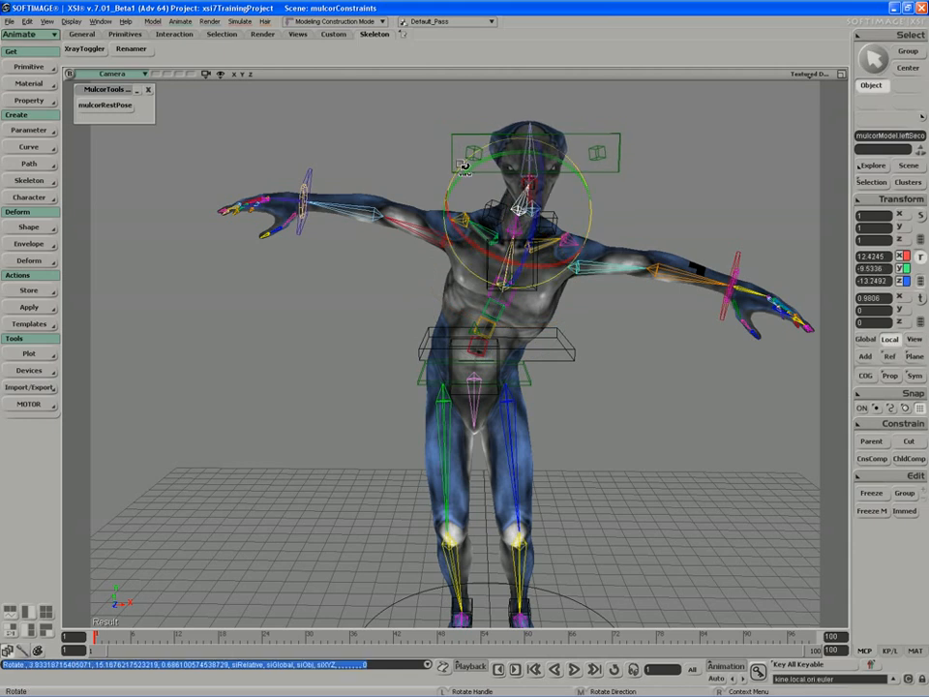
pyautogui.press('space')
pyautogui.click(524, 174)
pyautogui.press('v')
pyautogui.press('c')
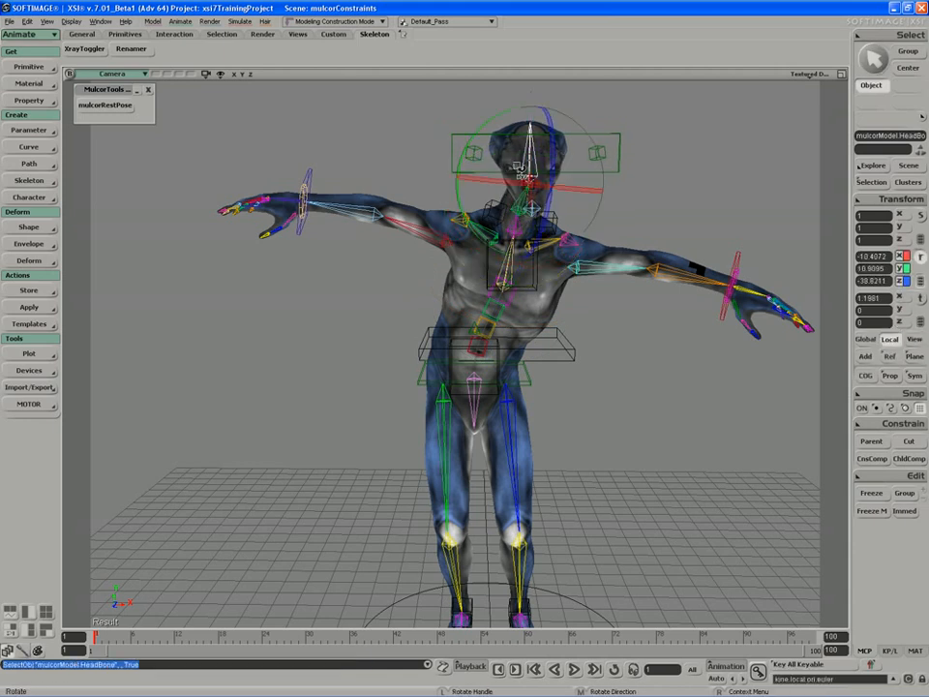
pyautogui.moveTo(519, 173); pyautogui.dragTo(559, 182)
# Step: Rotate the eye direction control to about X 6.4, Y 15.5, Z -2.6 and move it to about X 0.25, Y -1.27, Z 2.23
pyautogui.press('space')
pyautogui.click(483, 172)
pyautogui.press('v')
pyautogui.press('c')
pyautogui.press('v')
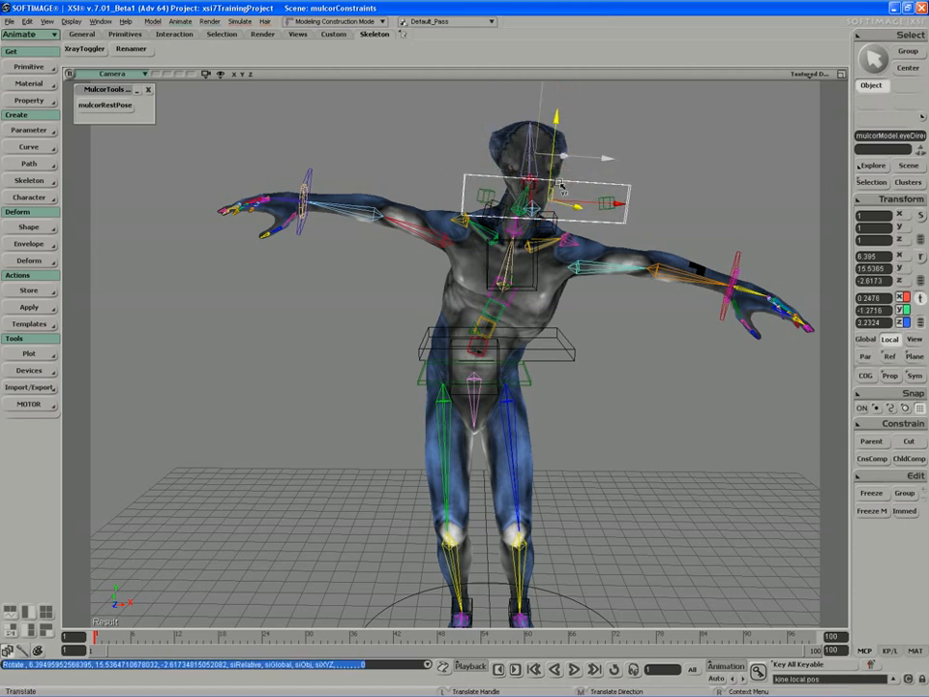
# Step: Reselect pelvisRoot and shift it slightly from its current position
pyautogui.press('space')
pyautogui.click(419, 391)
pyautogui.press('v')
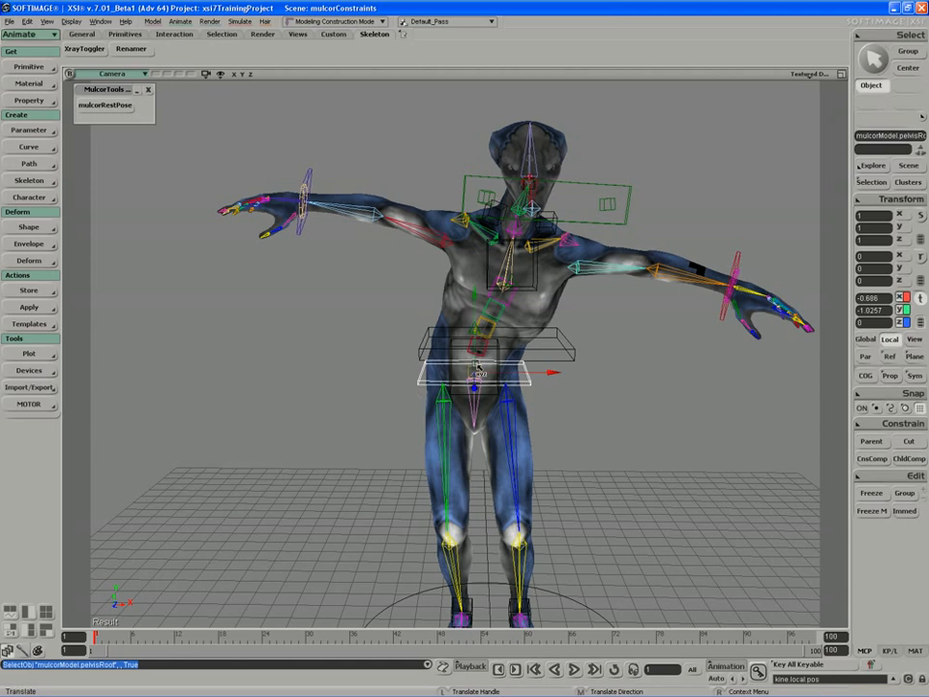
pyautogui.moveTo(475, 372)
pyautogui.mouseDown()
pyautogui.moveTo(466, 376)
pyautogui.moveTo(478, 377)
pyautogui.moveTo(474, 354)
pyautogui.moveTo(506, 348)
pyautogui.moveTo(484, 356)
pyautogui.mouseUp()
# Step: Select hipsCtrl, try translating it, and undo the move
pyautogui.press('space')
pyautogui.click(486, 353)
pyautogui.press('v')
pyautogui.hotkey('ctrl', 'z')
# Step: Apply the mulcorRestPose tool to return the posed rig to the stored restPose, and inspect the character
pyautogui.click(105, 105)
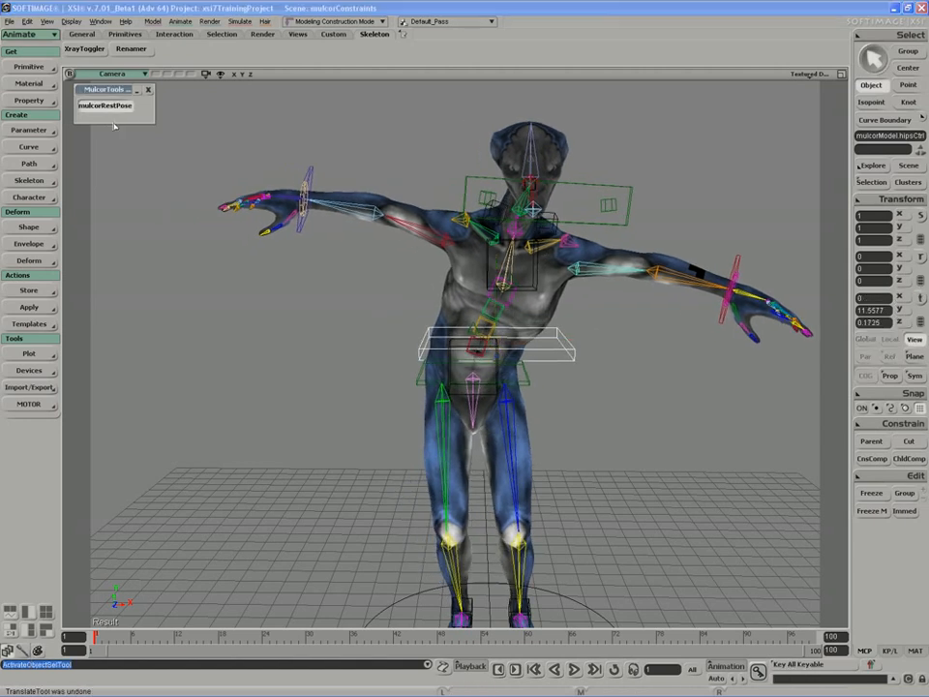
pyautogui.moveTo(328, 321)
pyautogui.mouseDown(button='right')
pyautogui.moveTo(285, 326)
pyautogui.moveTo(338, 340)
pyautogui.mouseUp(button='right')
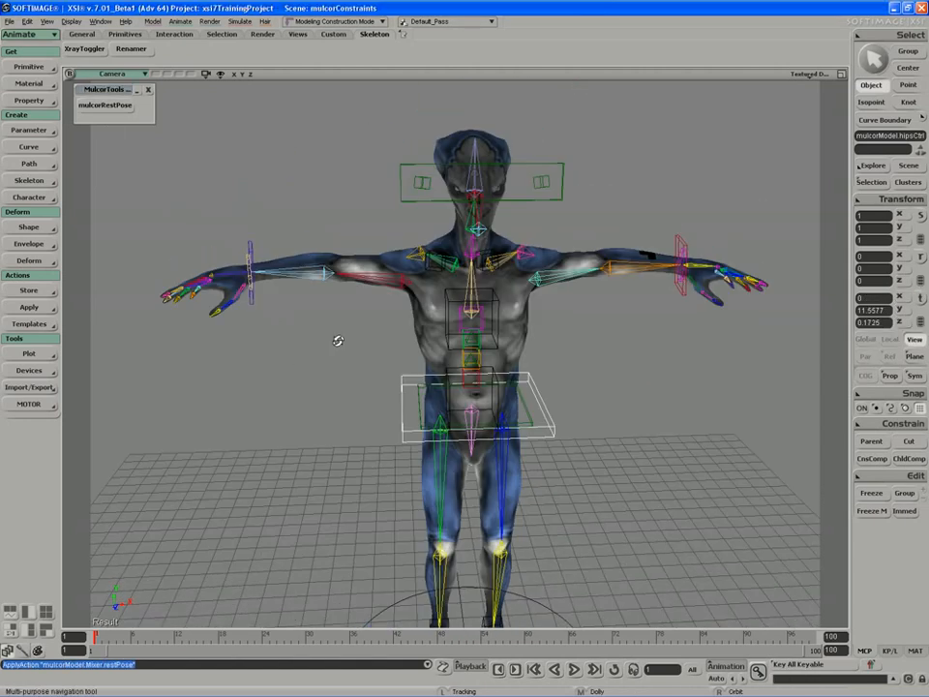